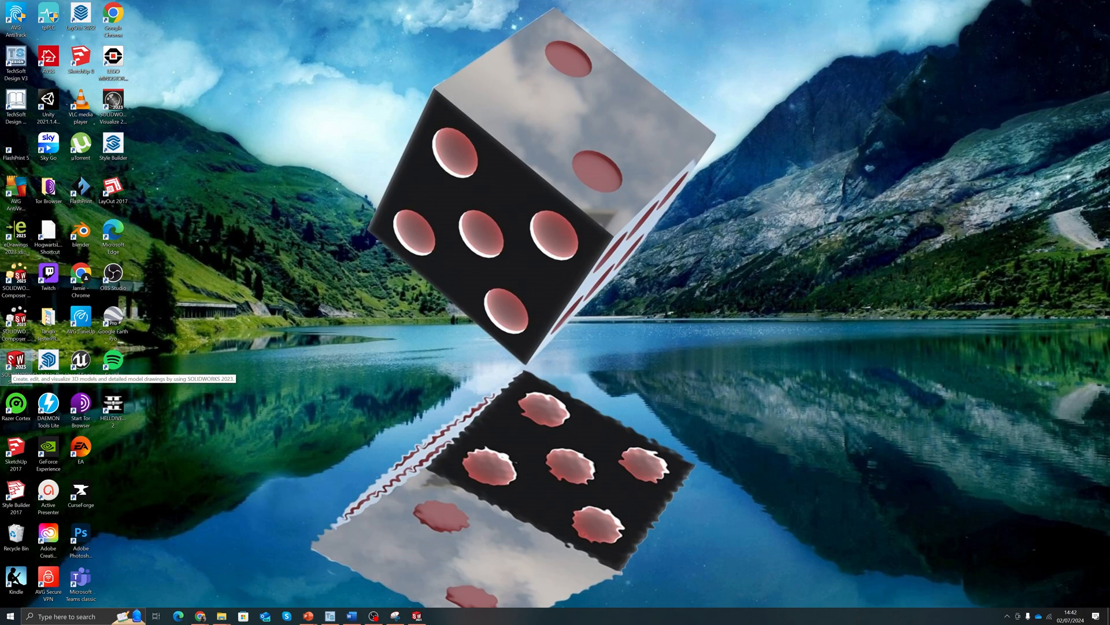
Step: Launch SOLIDWORKS and create a new Part document
left_click(2, 368)
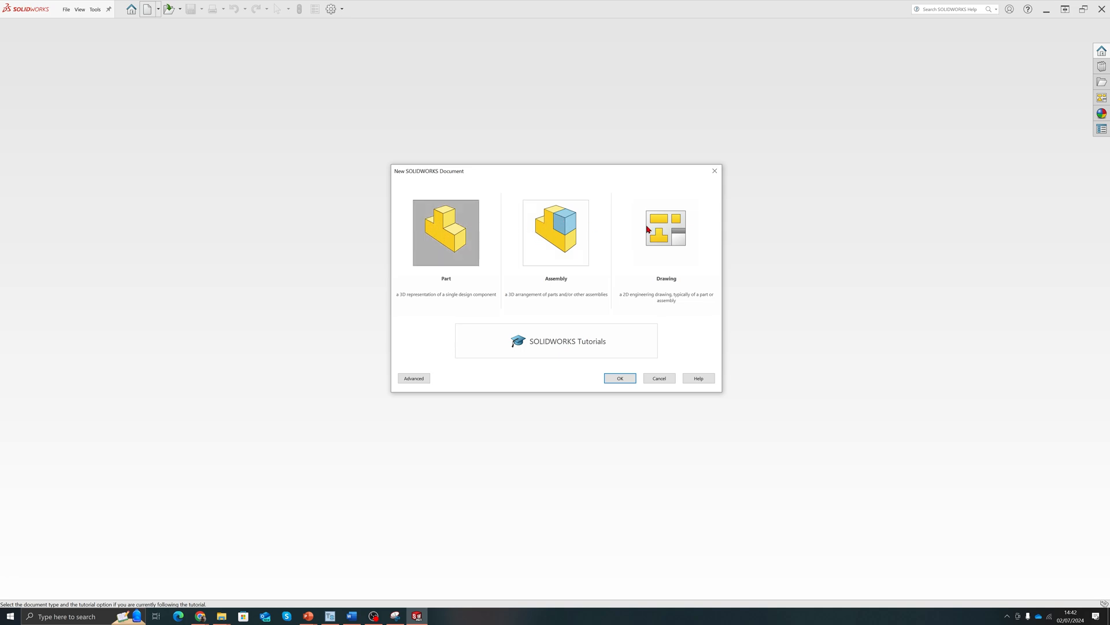
left_click(626, 377)
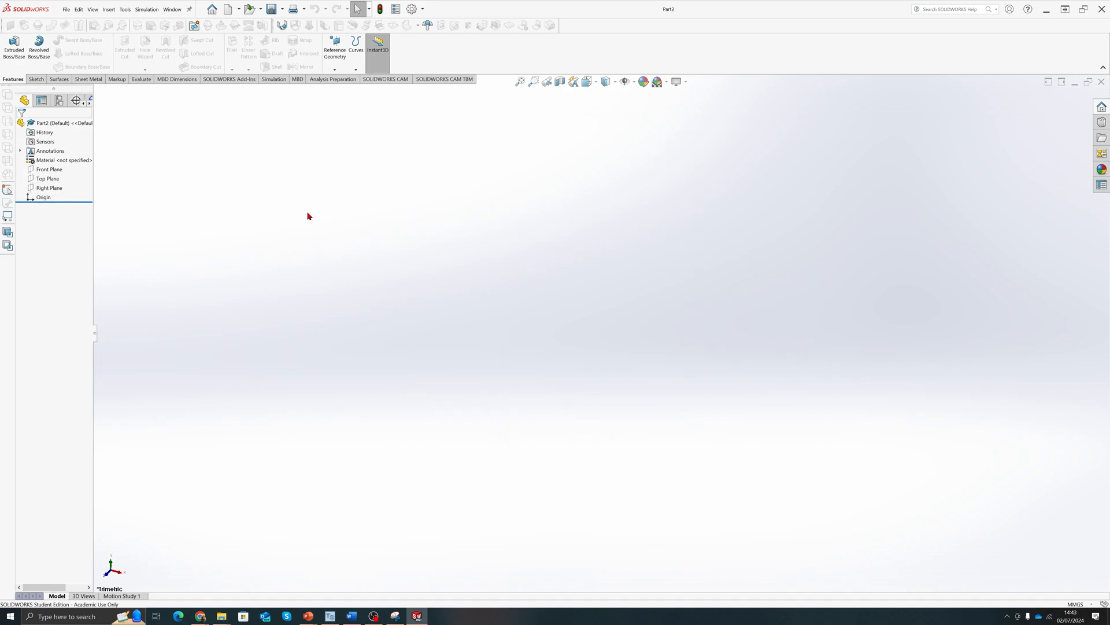
Step: Preview the Front and Top Planes, and start a new sketch on the Top Plane
left_click(49, 169)
left_click_drag(409, 281, 458, 303)
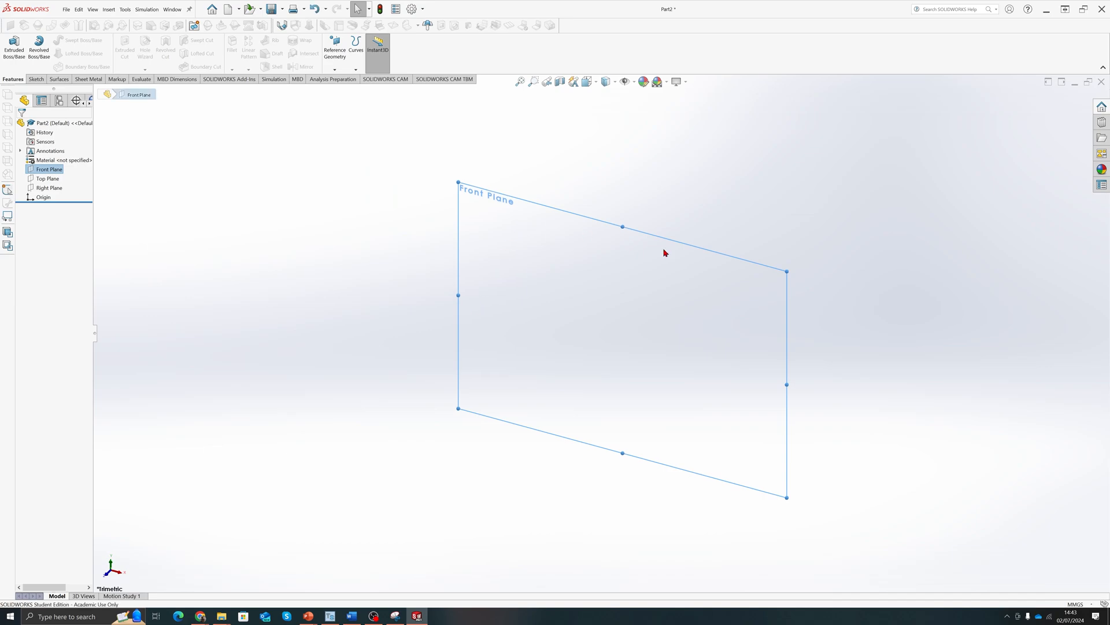
left_click(47, 178)
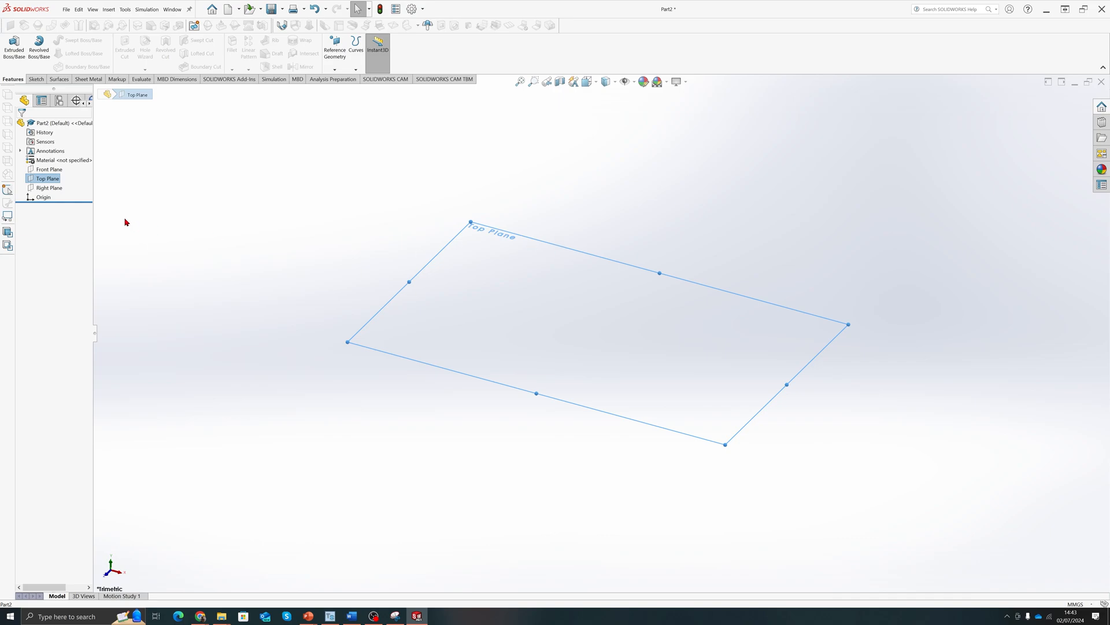
left_click(49, 178)
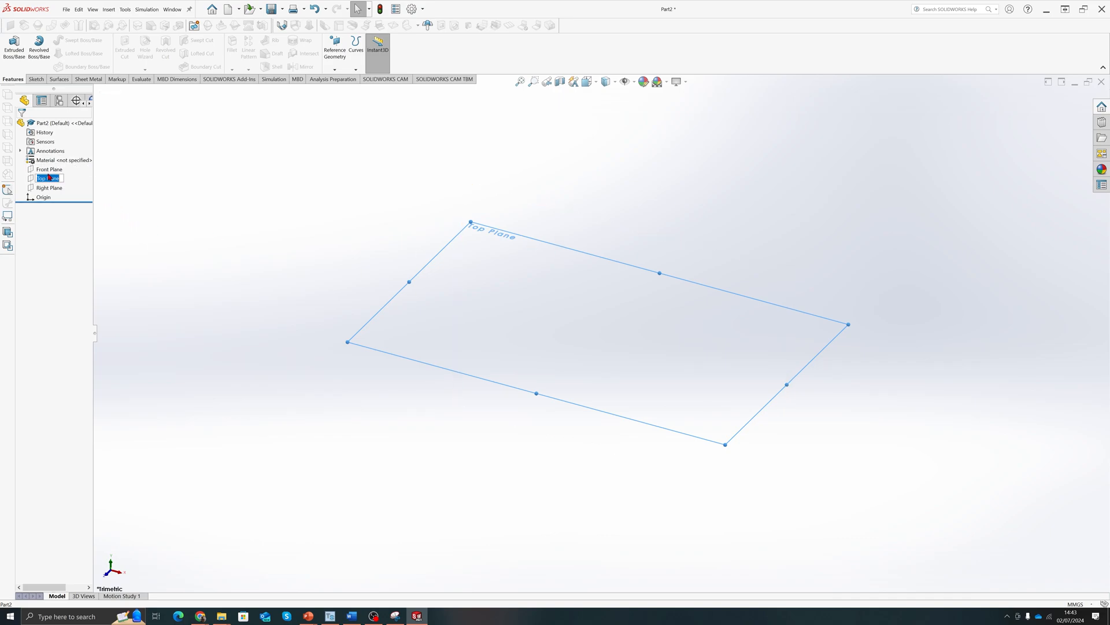
left_click(49, 177)
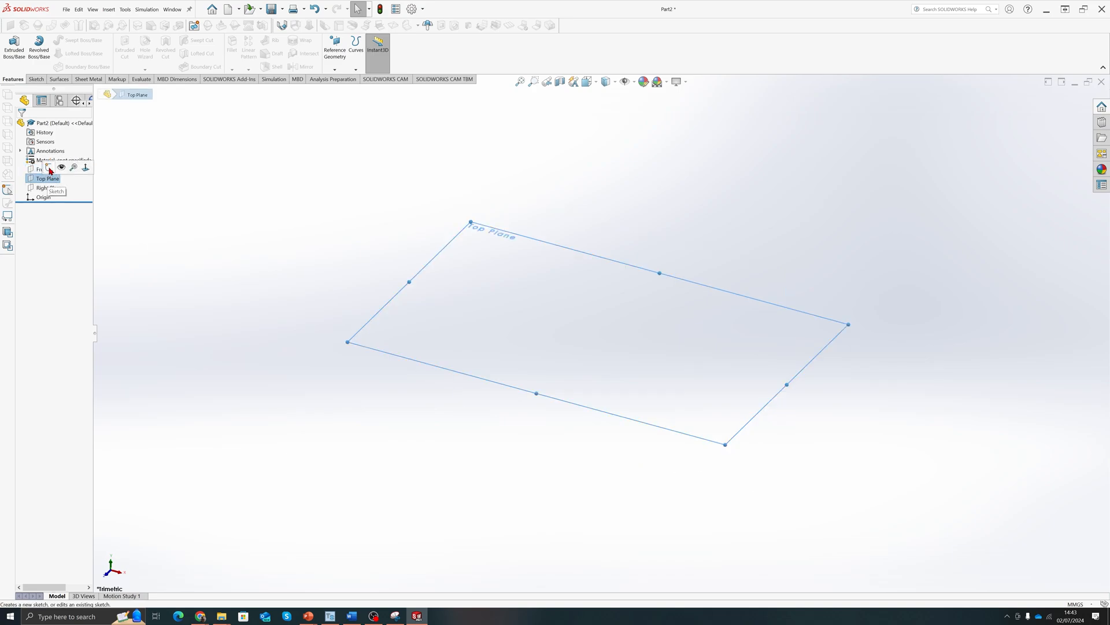
left_click(49, 168)
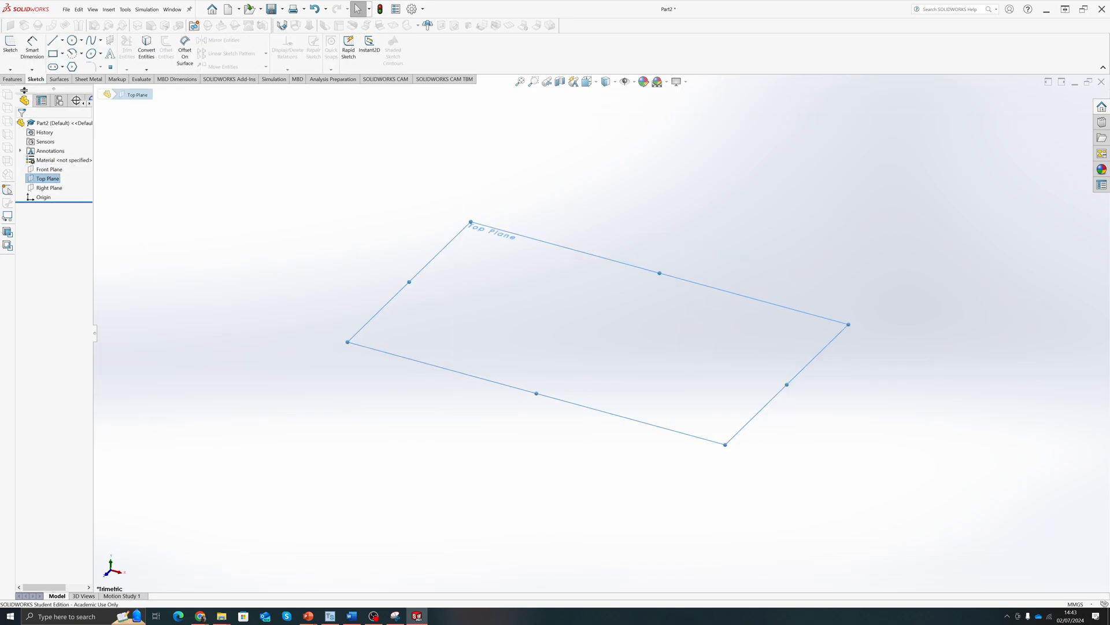
left_click(11, 46)
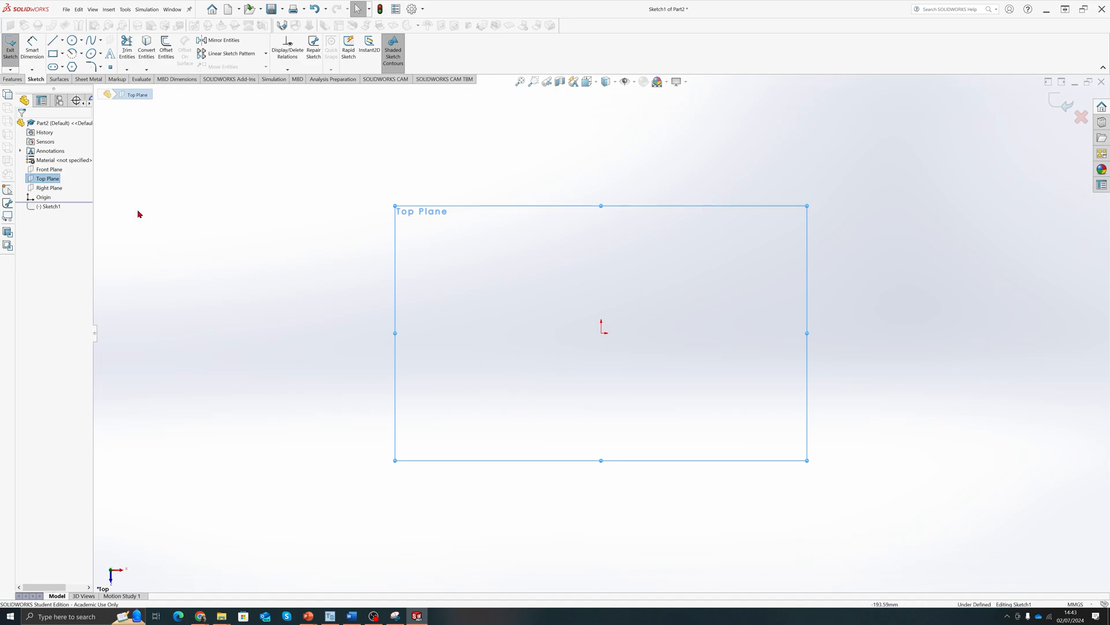
Step: Sketch a corner rectangle about 112 mm wide and 96 mm high around the origin
left_click(53, 55)
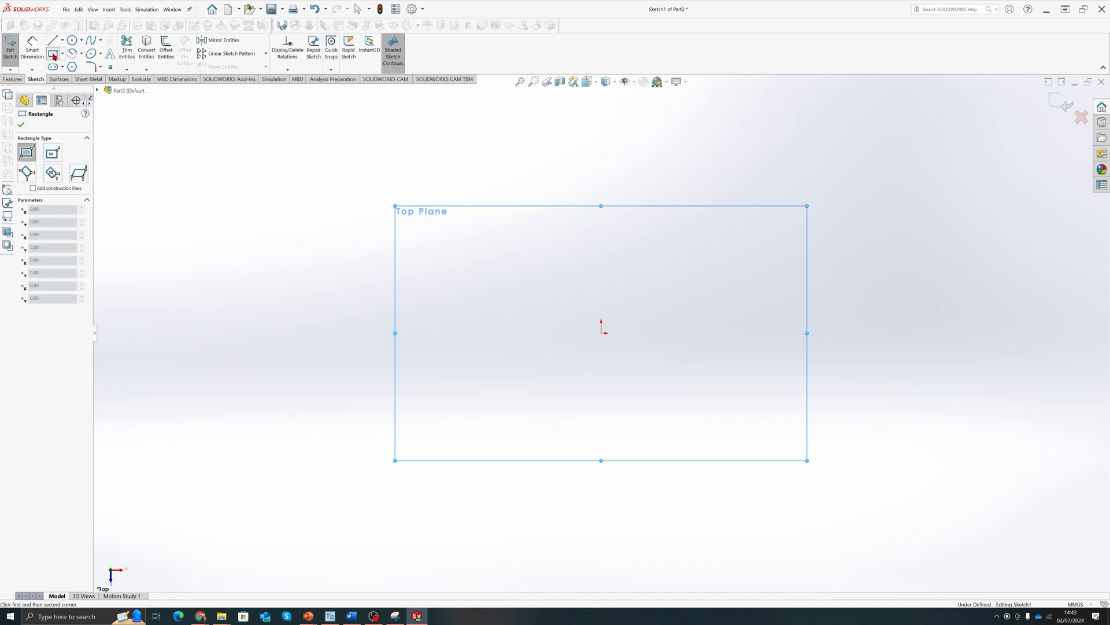
left_click(492, 234)
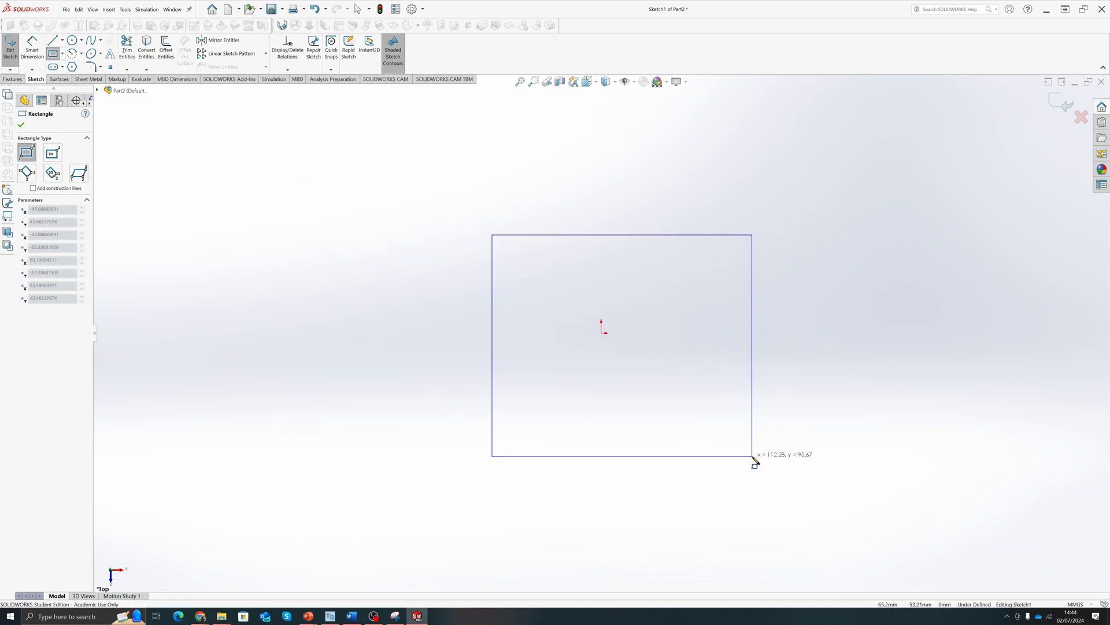
left_click(752, 456)
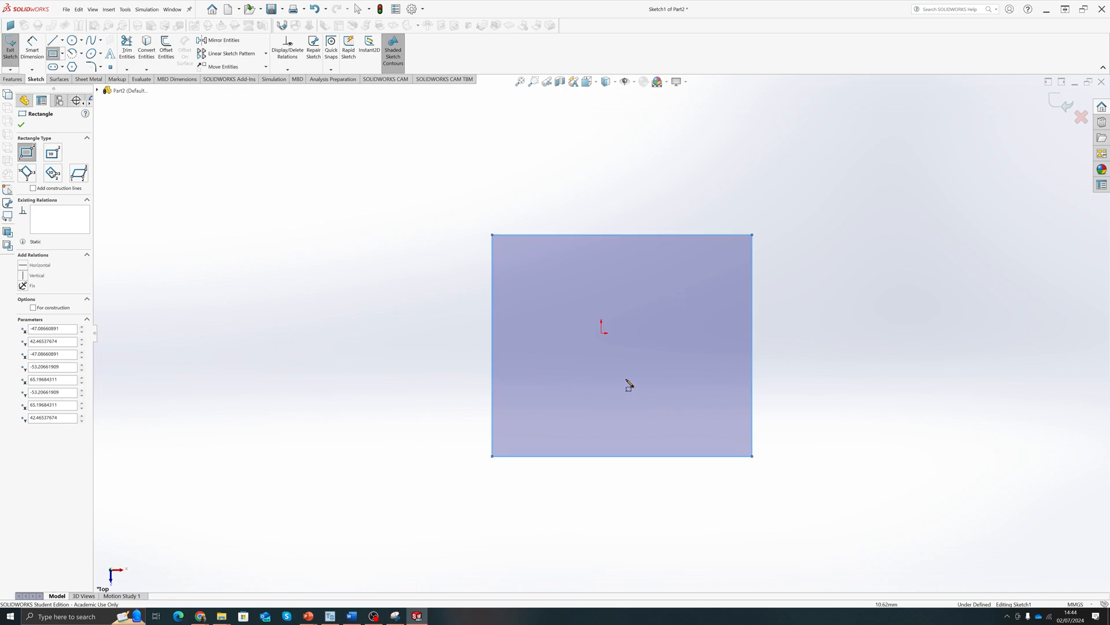
Step: Dimension the rectangle's upper edge with Smart Dimension and set its length to 100 mm
left_click(32, 53)
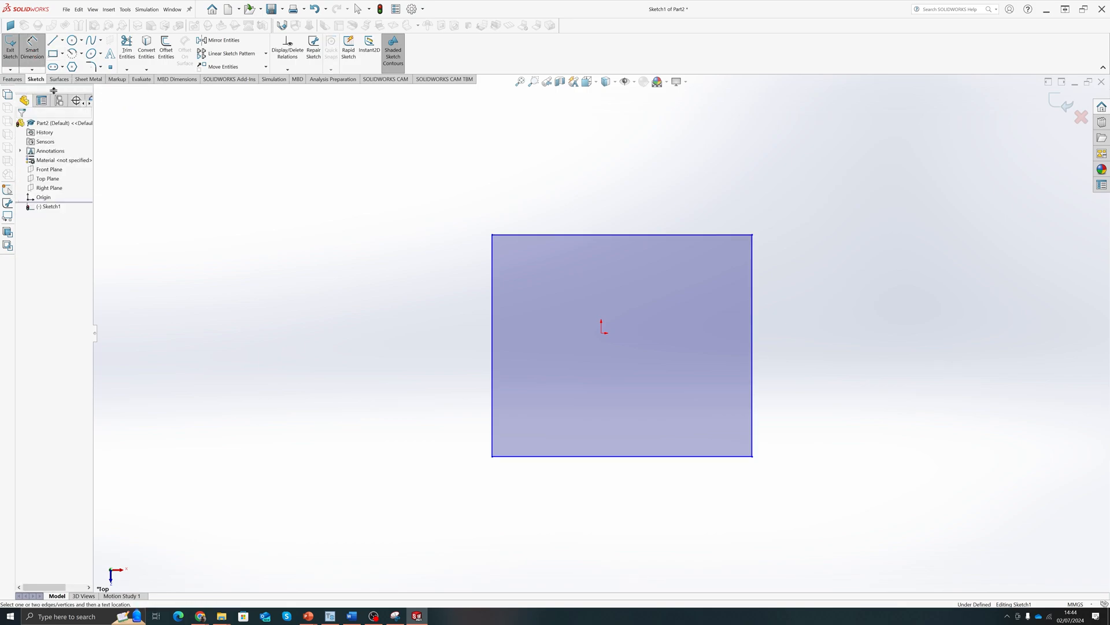
left_click(638, 235)
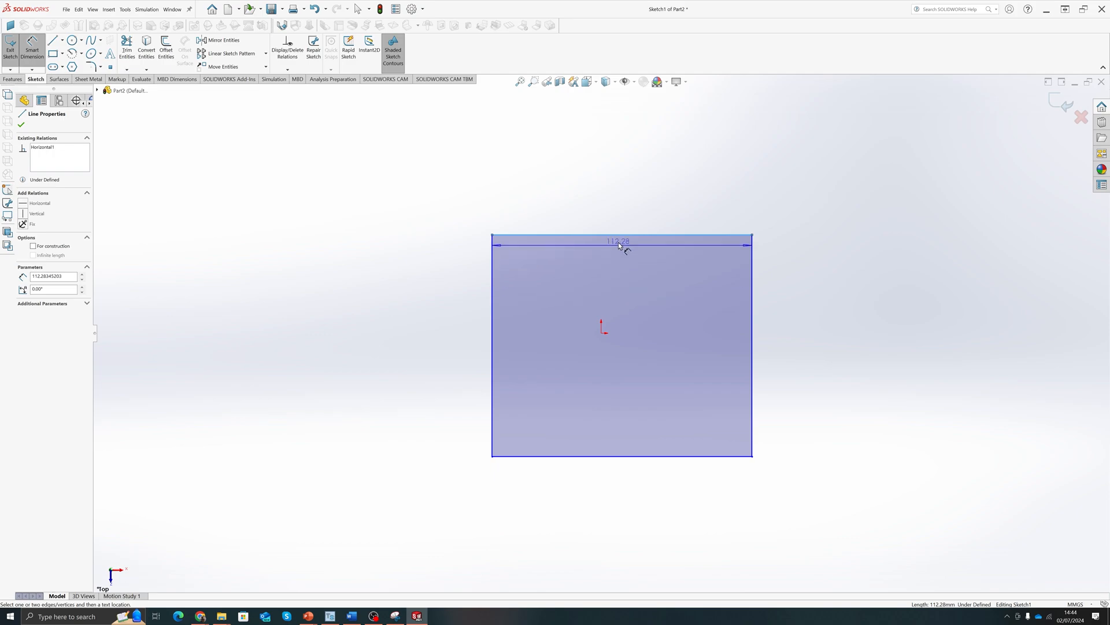
left_click(622, 206)
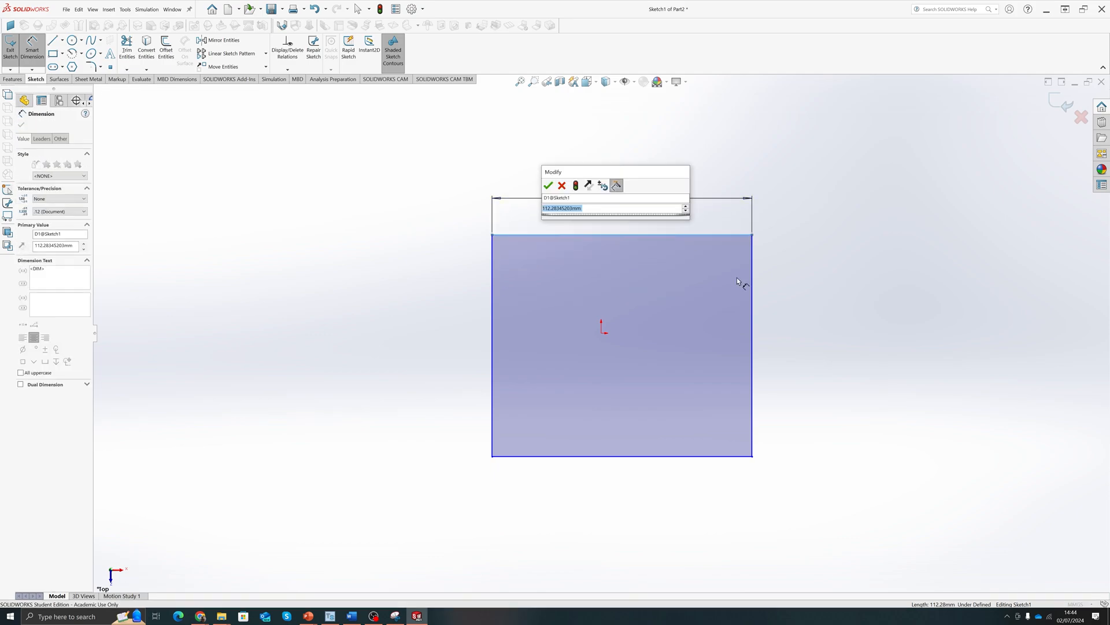
left_click(579, 209)
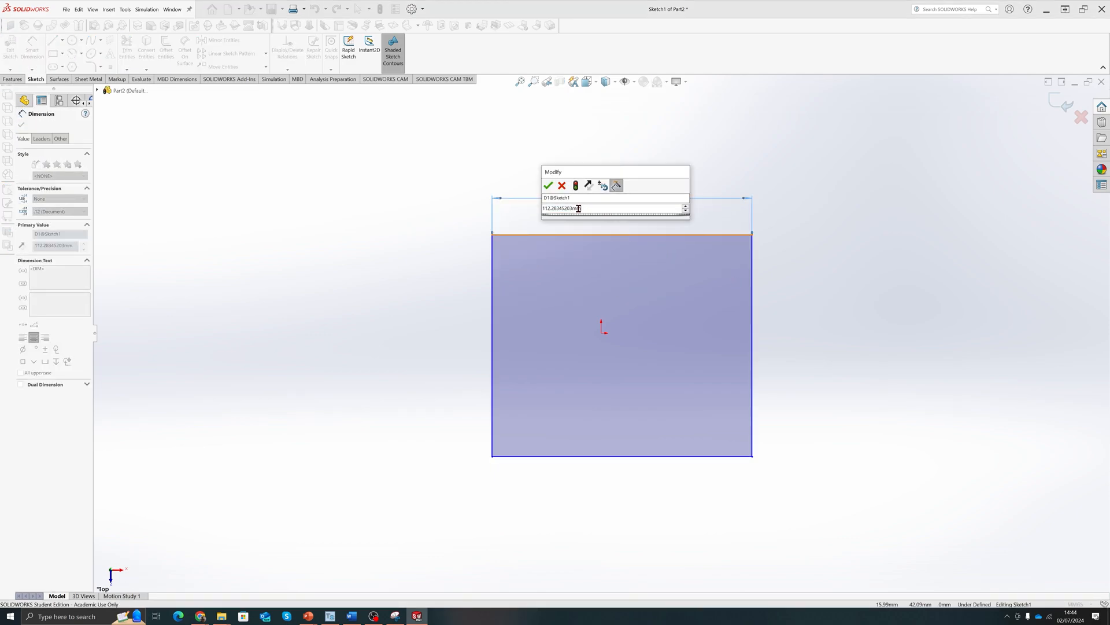
left_click_drag(587, 206, 518, 206)
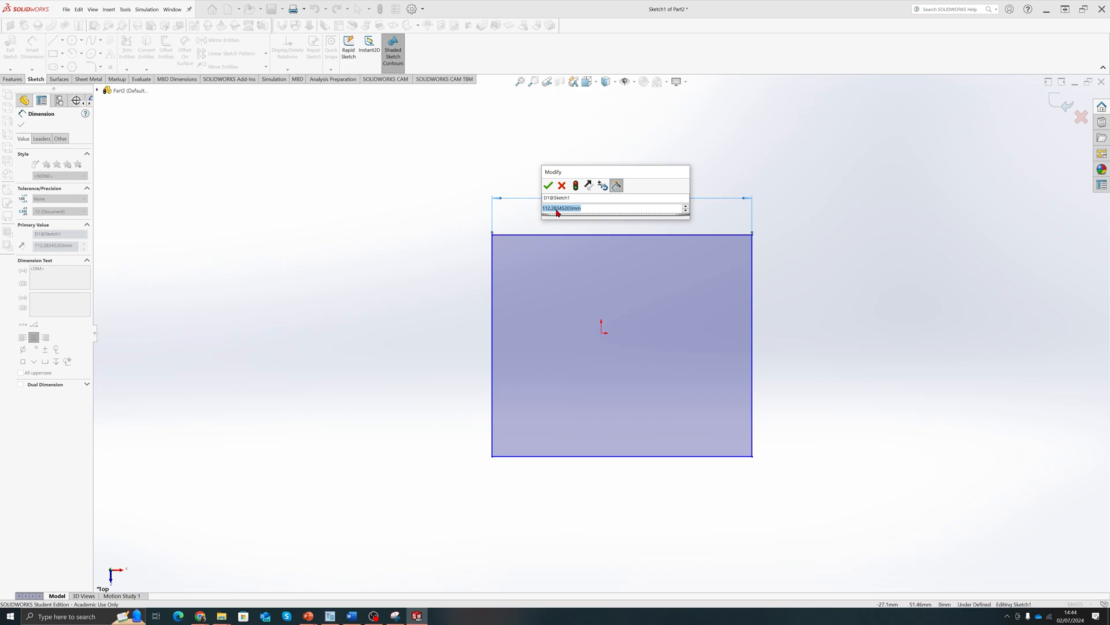
type("100")
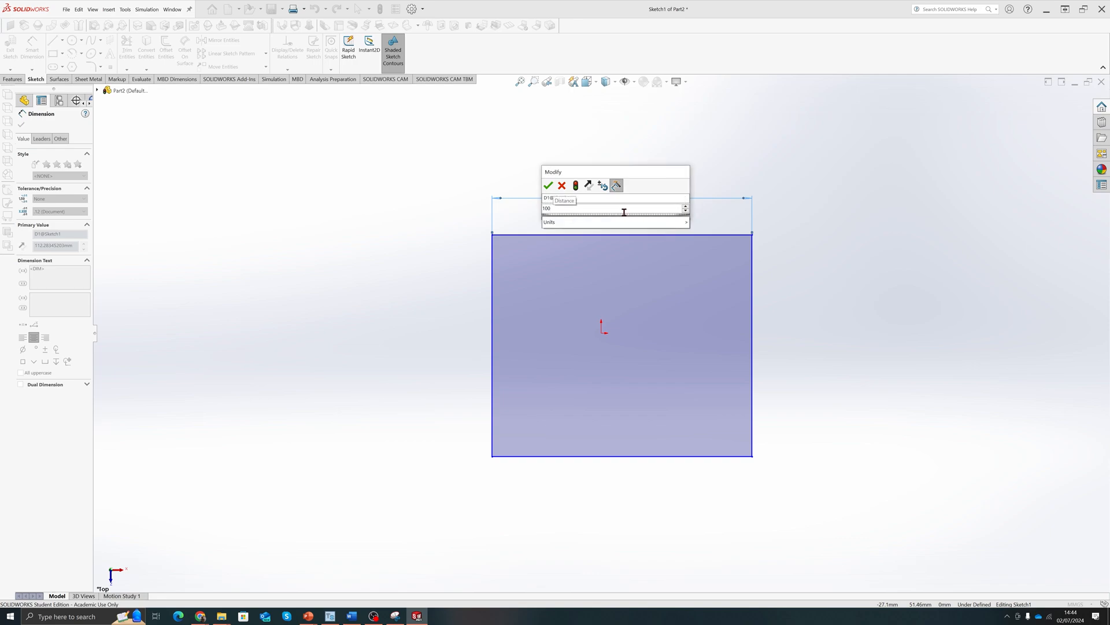
key("Return")
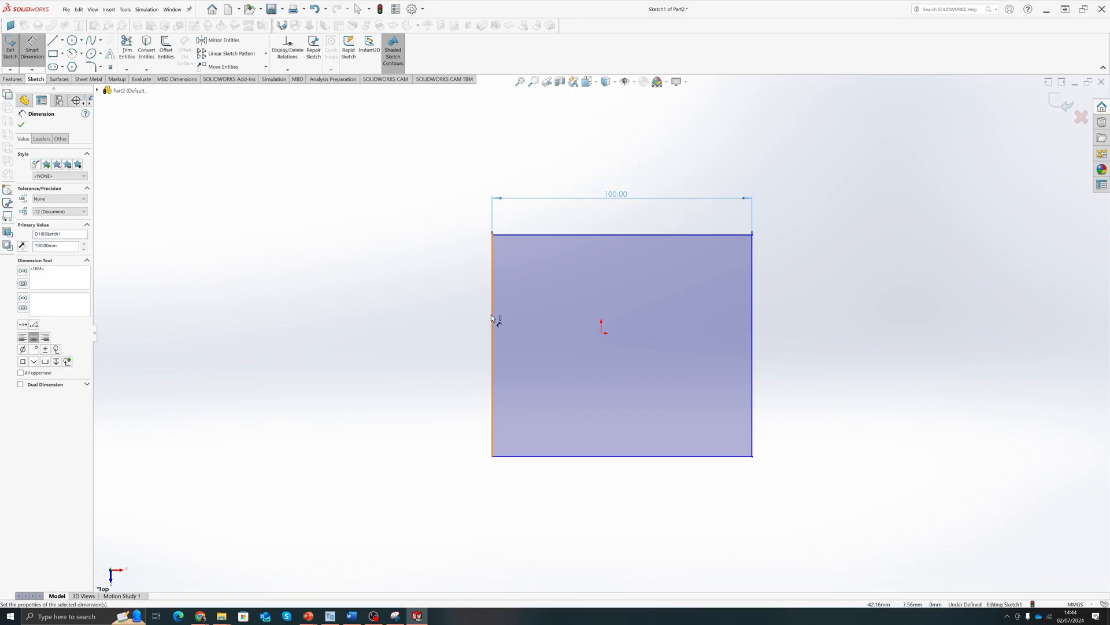
Step: Dimension the rectangle's left edge and set its length to 100 mm
left_click(492, 317)
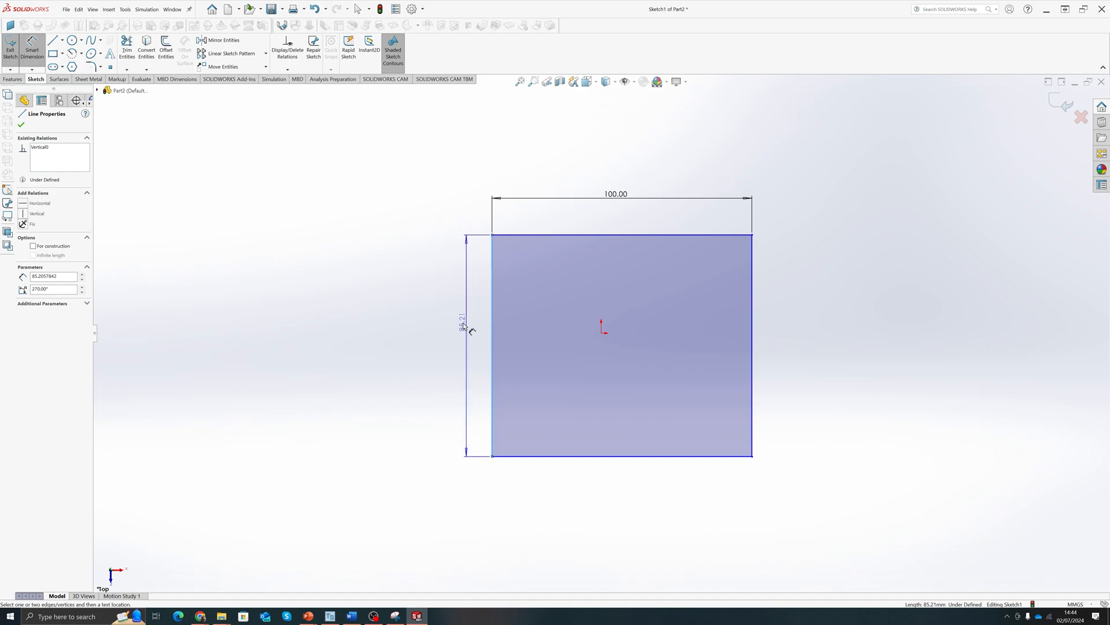
left_click(431, 324)
type("1")
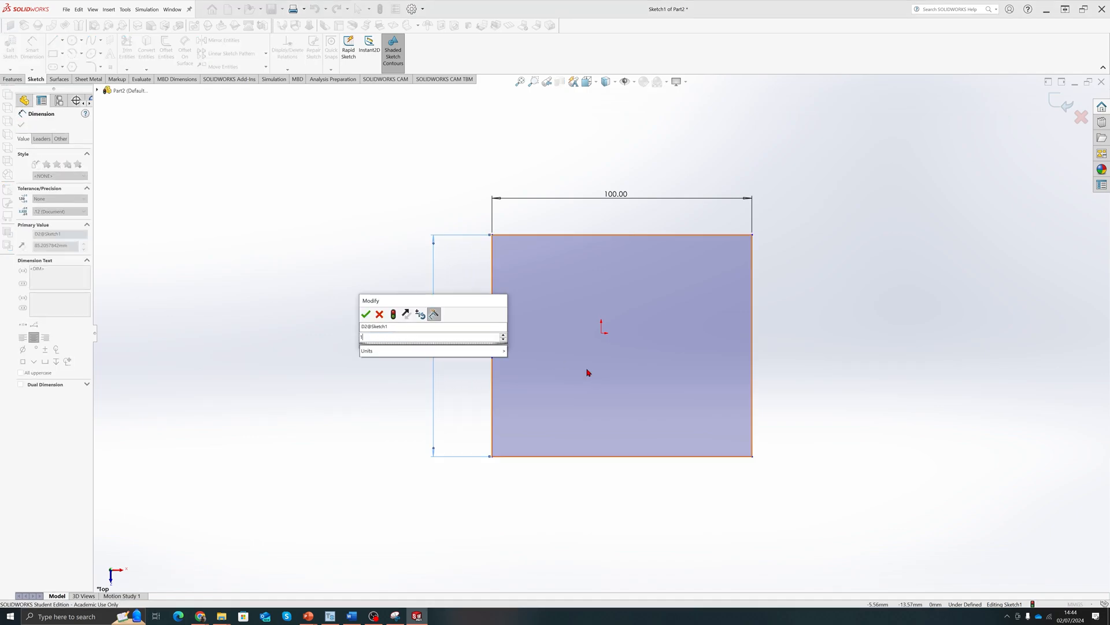
type("00")
key("Return")
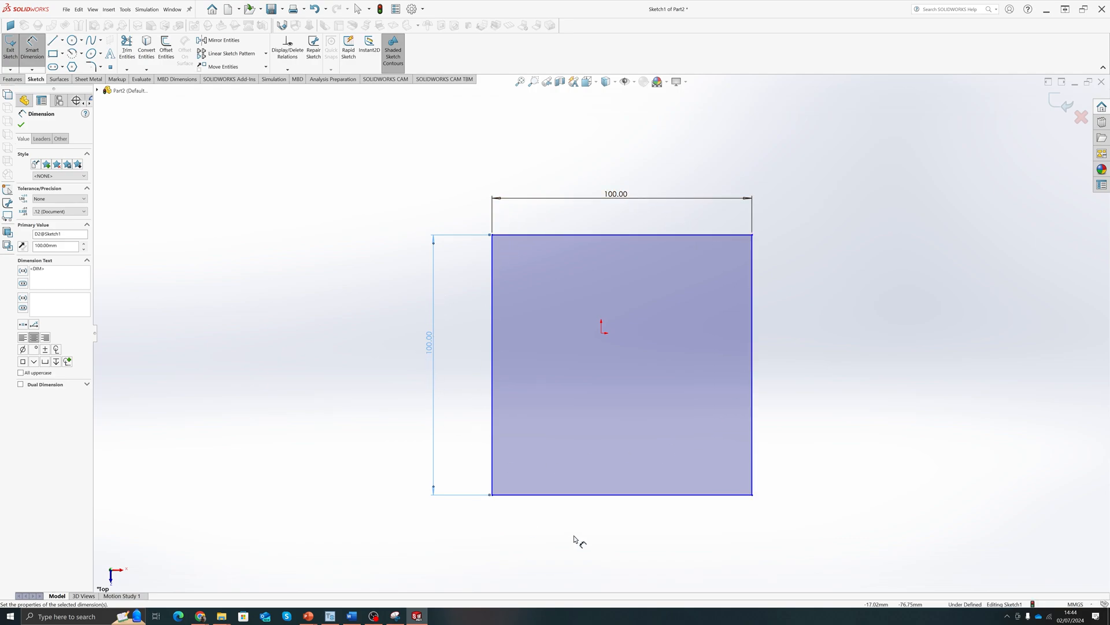
Step: Try to add another dimension to the square's right edge
left_click(754, 367)
left_click(789, 370)
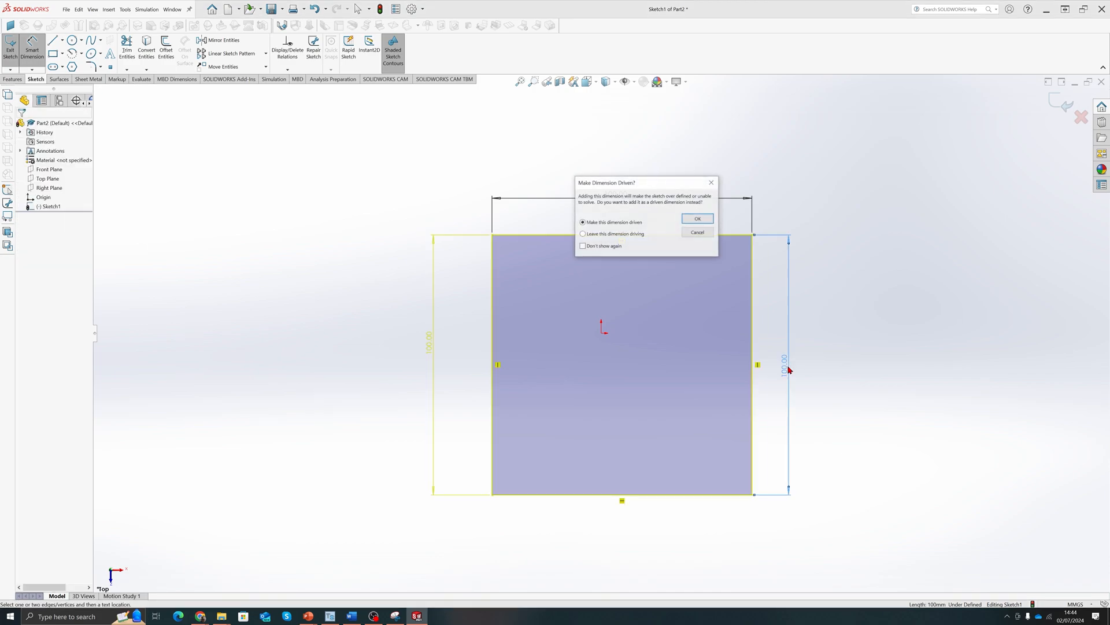
mouse_move(653, 184)
left_mouse_down()
mouse_move(918, 228)
mouse_move(883, 222)
left_mouse_up()
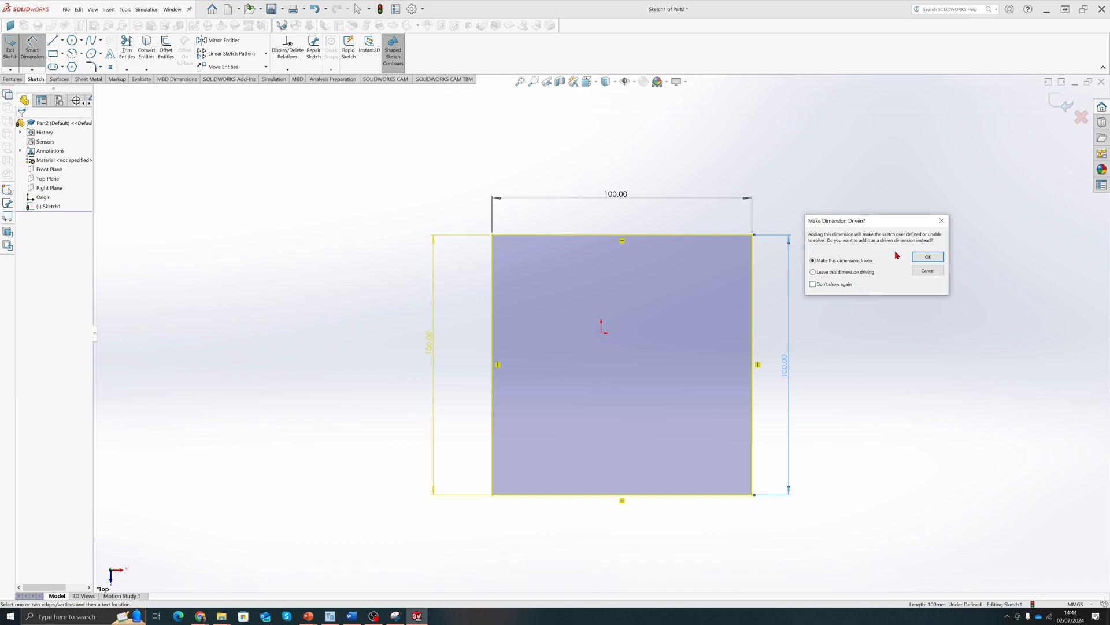
left_click(927, 270)
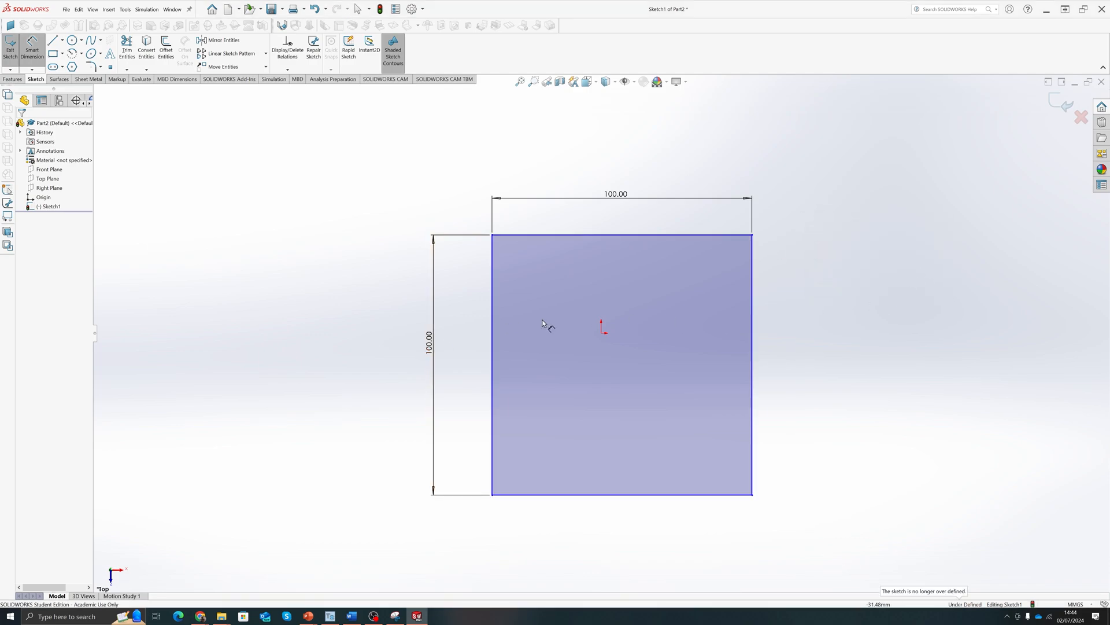
left_click(754, 352)
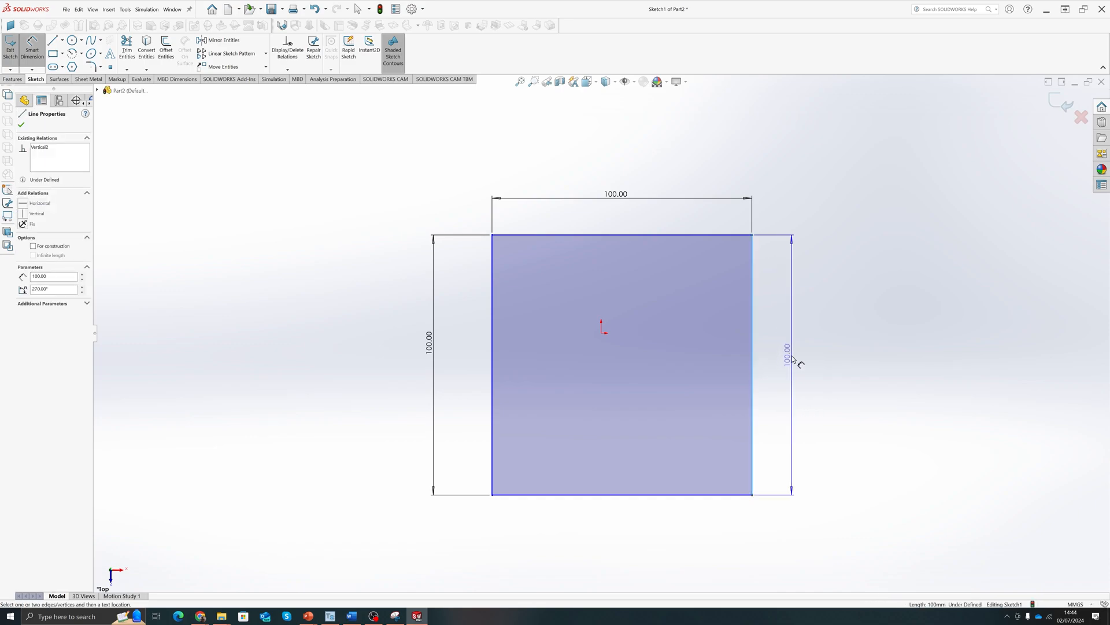
key("Escape")
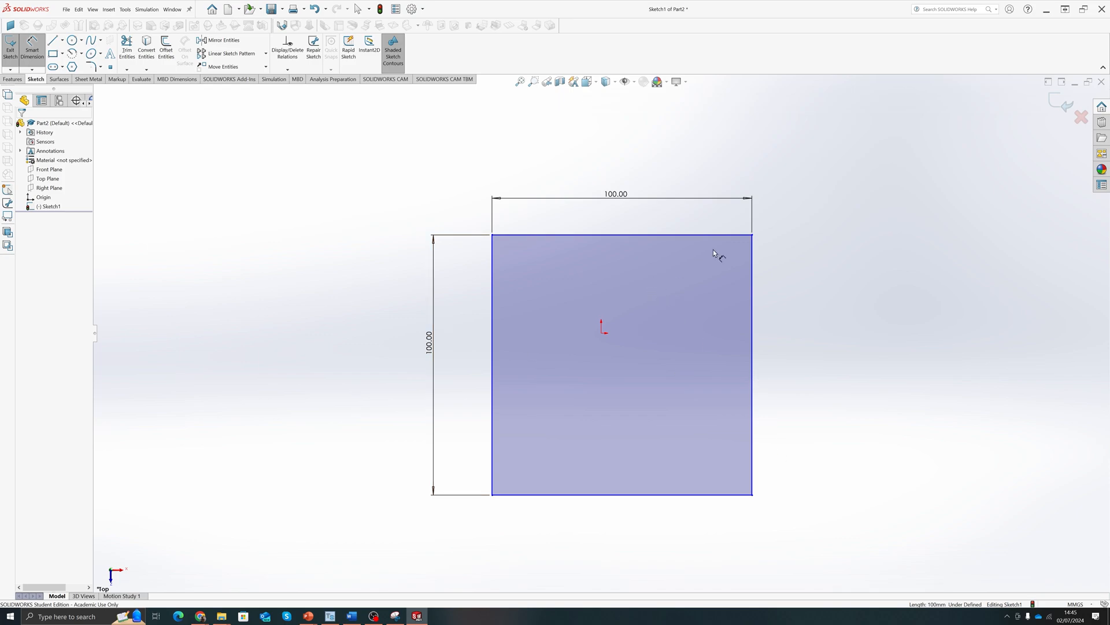
Step: Examine the dimensioned square from an angled view, and return to the view normal to the sketch plane
mouse_move(742, 420)
middle_mouse_down()
mouse_move(748, 266)
mouse_move(694, 196)
mouse_move(628, 210)
mouse_move(717, 228)
mouse_move(683, 247)
mouse_move(716, 314)
middle_mouse_up()
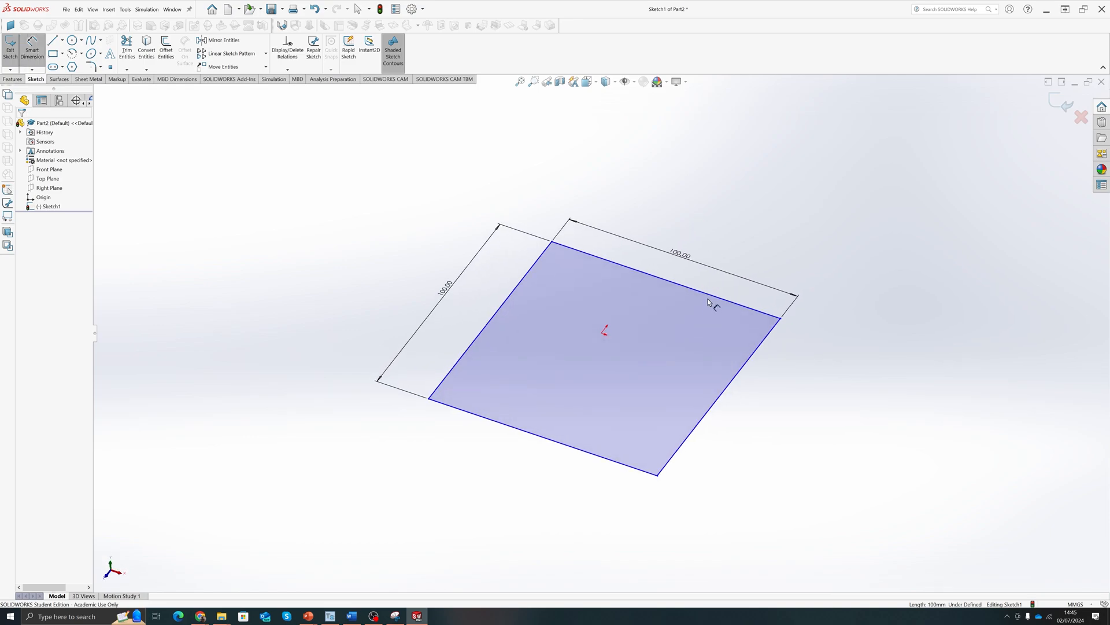
mouse_move(778, 377)
middle_mouse_down()
mouse_move(816, 363)
mouse_move(825, 340)
mouse_move(814, 496)
mouse_move(744, 421)
mouse_move(748, 389)
mouse_move(855, 367)
mouse_move(894, 418)
mouse_move(833, 371)
mouse_move(753, 404)
mouse_move(783, 463)
mouse_move(804, 429)
mouse_move(885, 426)
mouse_move(830, 426)
mouse_move(835, 295)
mouse_move(749, 341)
mouse_move(764, 364)
mouse_move(706, 414)
mouse_move(665, 320)
mouse_move(702, 417)
mouse_move(700, 455)
middle_mouse_up()
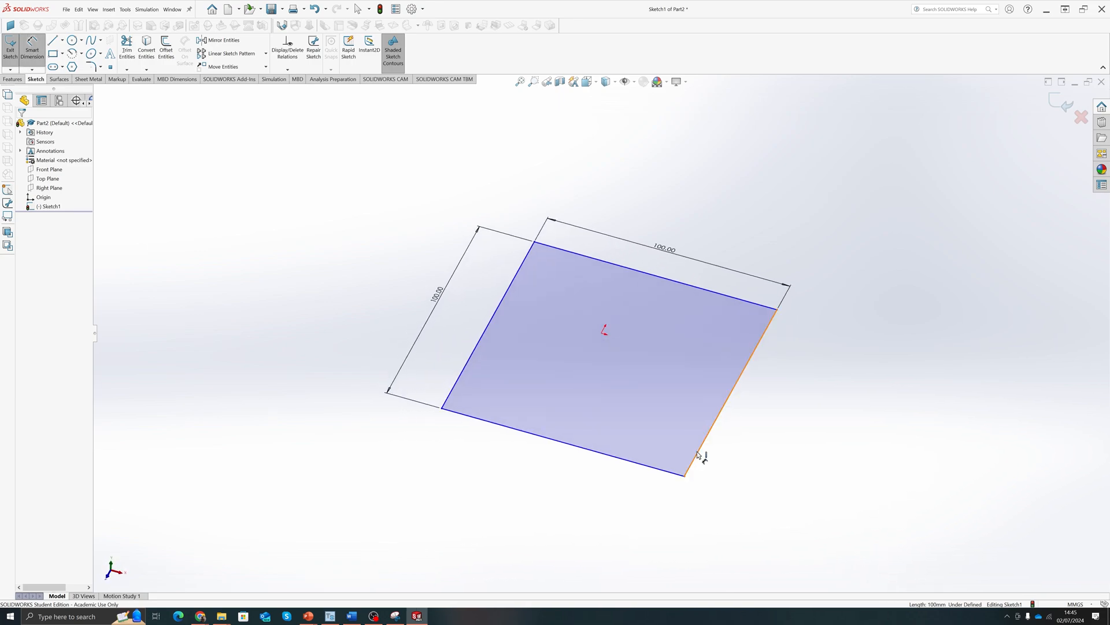
key("space")
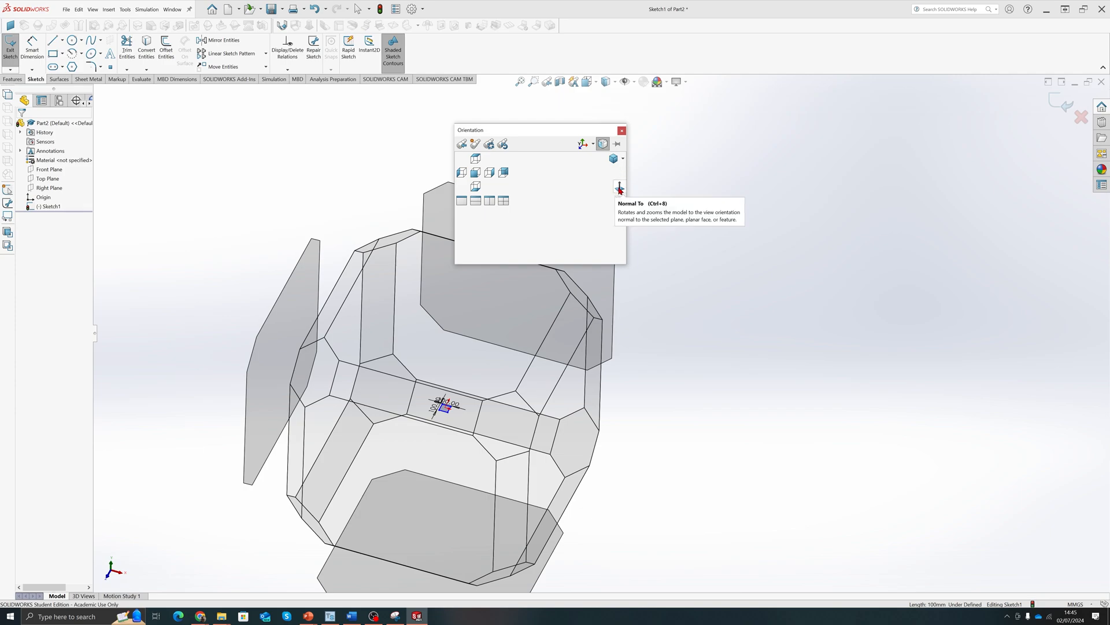
left_click(620, 187)
key("d")
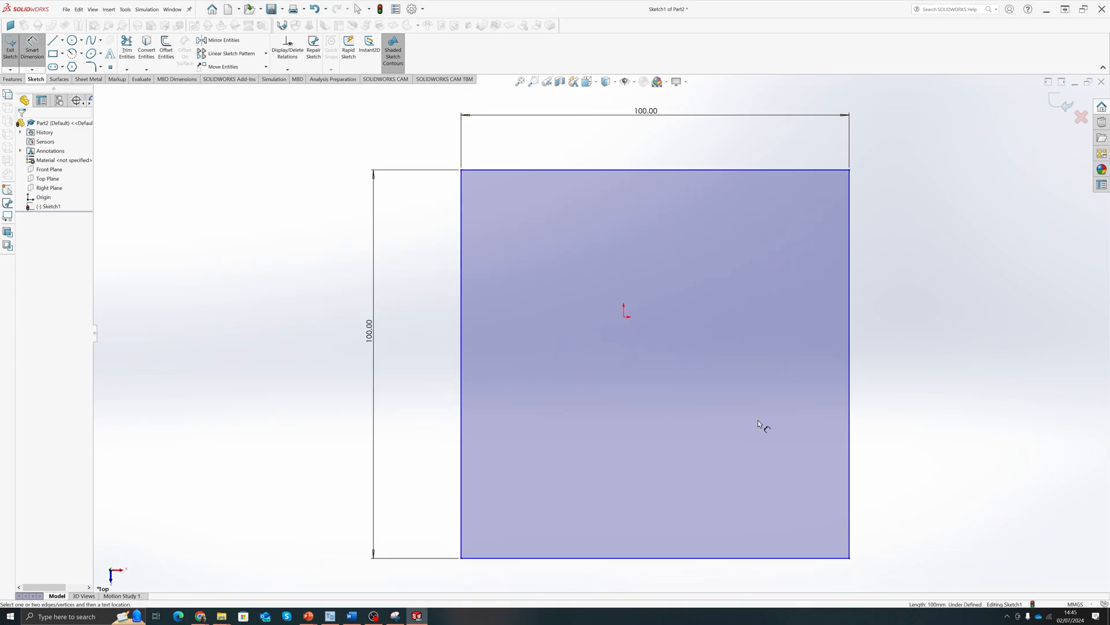
key("f")
scroll(863, 414, "down", 2)
scroll(510, 329, "up", 3)
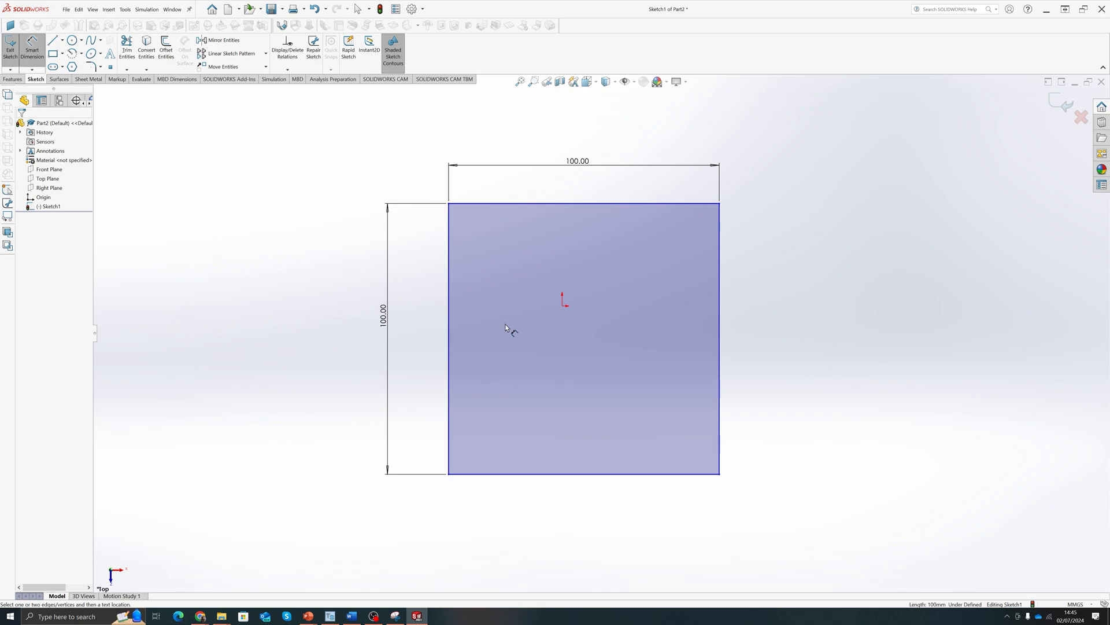
scroll(508, 307, "down", 3)
scroll(622, 307, "up", 1)
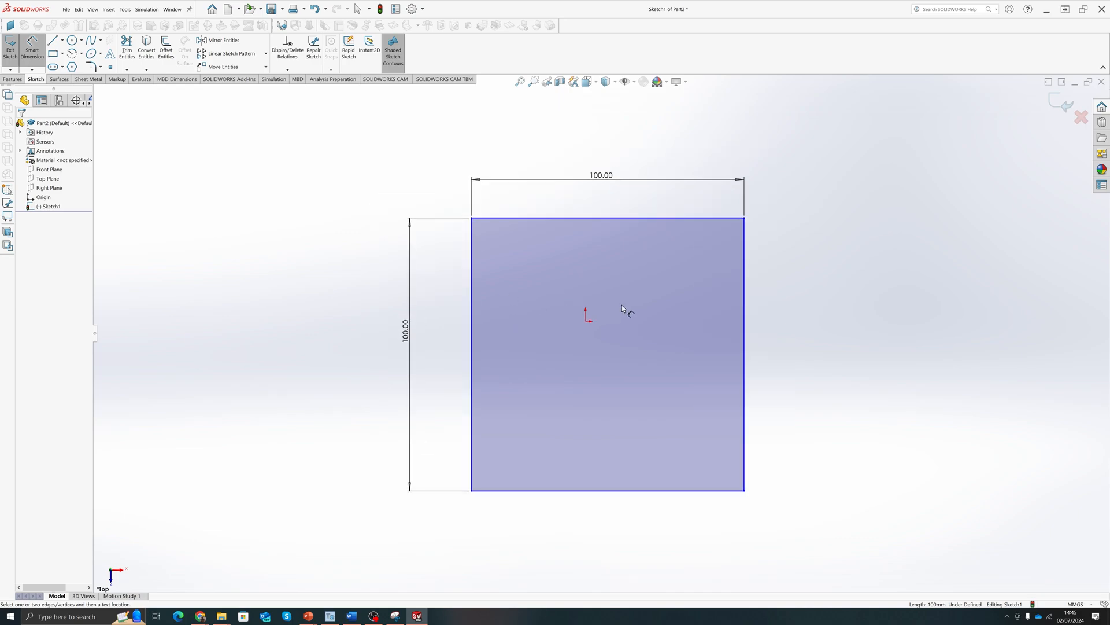
scroll(625, 322, "up", 1)
scroll(629, 322, "down", 1)
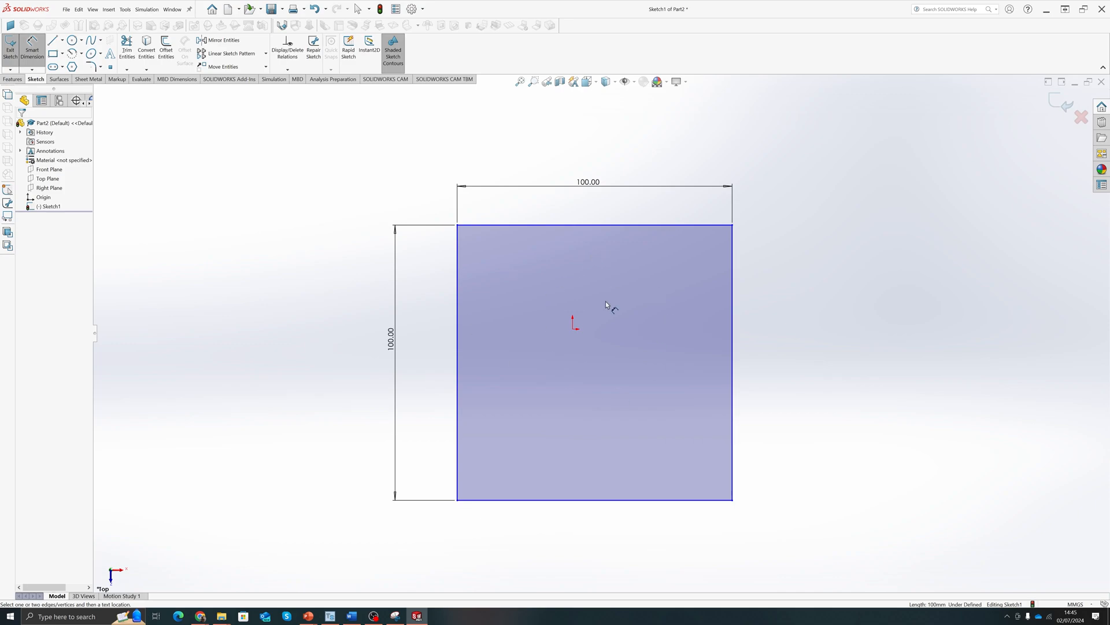
scroll(702, 413, "down", 1)
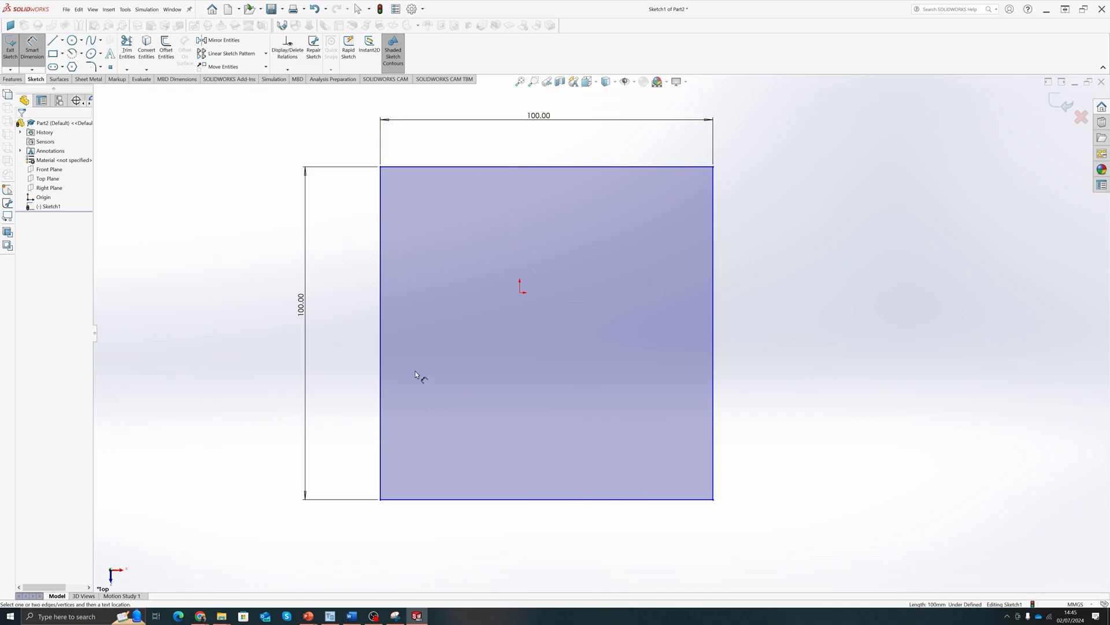
Step: Sketch a circle from the centre of the square out to its right edge, tangent to the sides
left_click(73, 44)
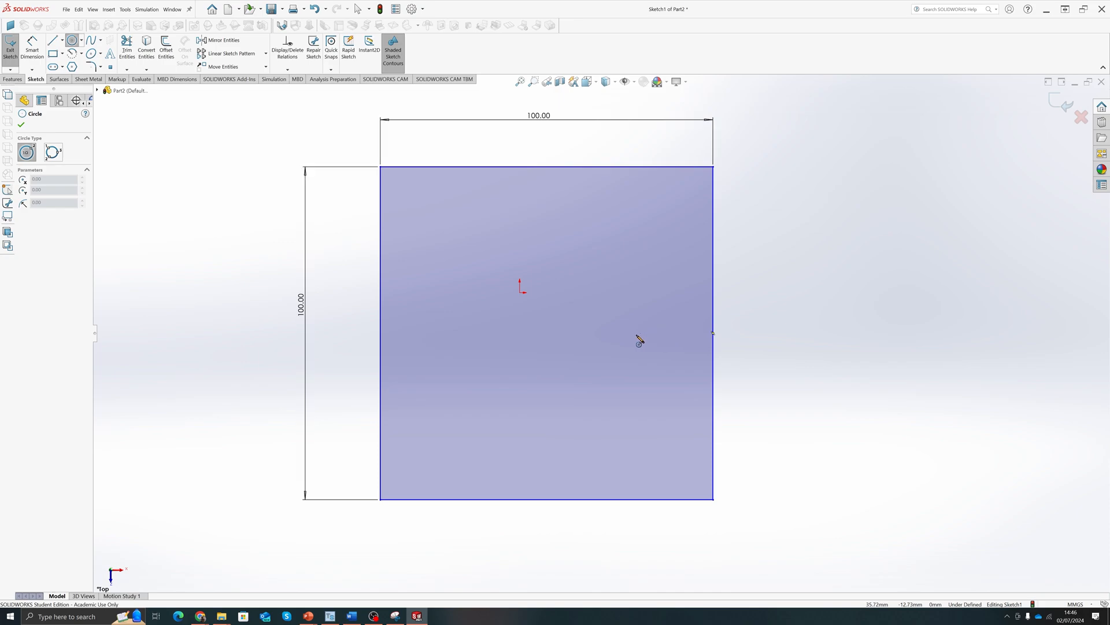
left_click(547, 333)
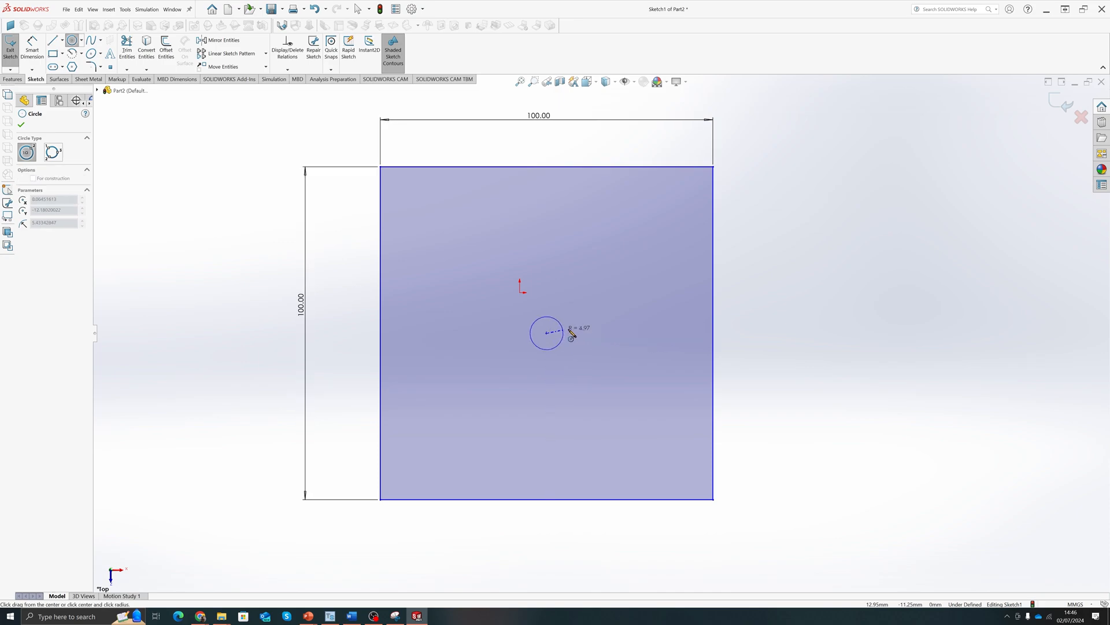
left_click(715, 334)
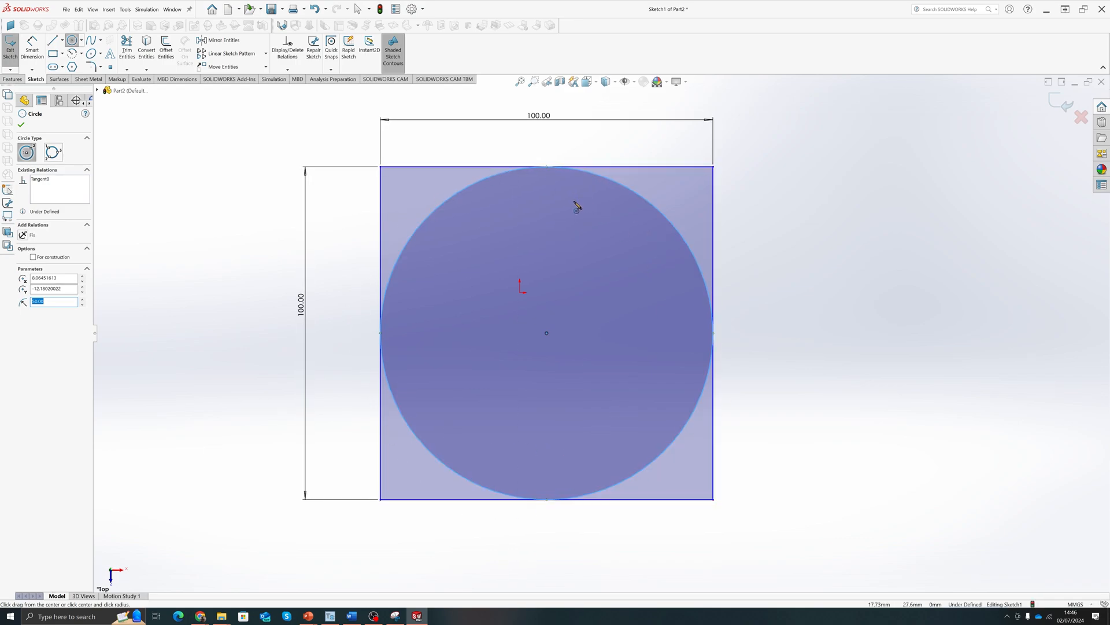
Step: Trim away all four arcs of the inscribed circle with Trim to closest, leaving only the square
left_click(127, 48)
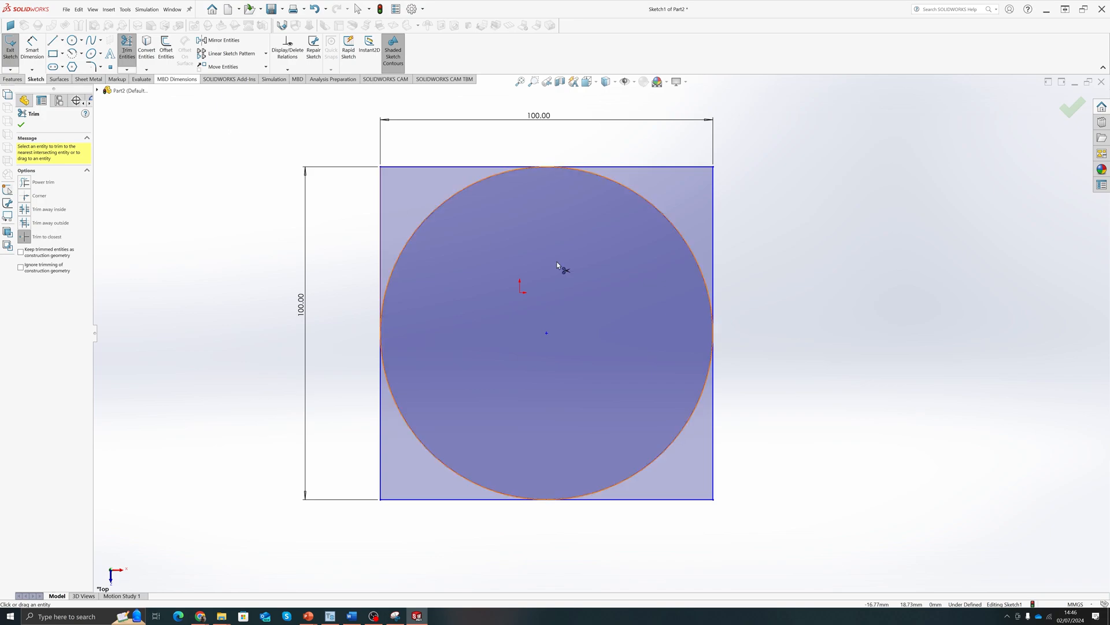
left_click(673, 227)
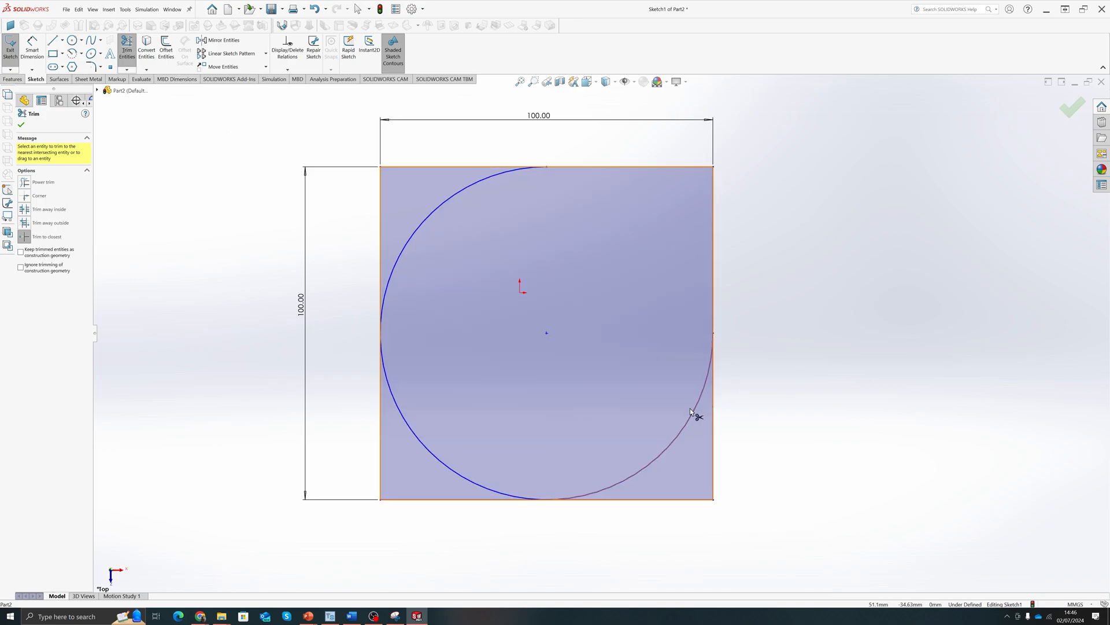
left_click(675, 439)
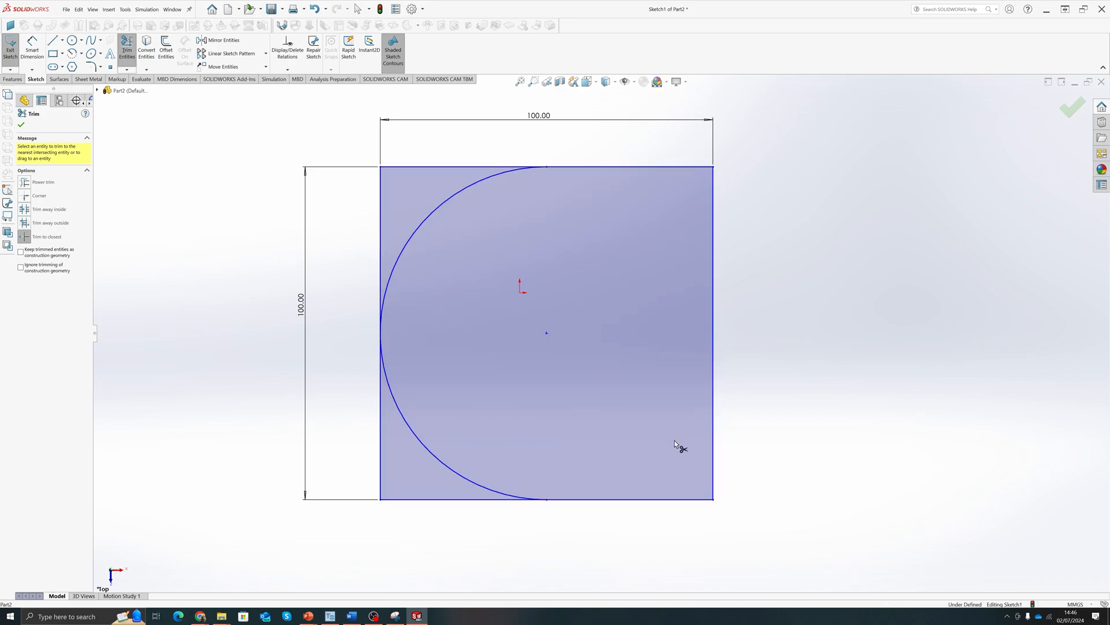
left_click(438, 459)
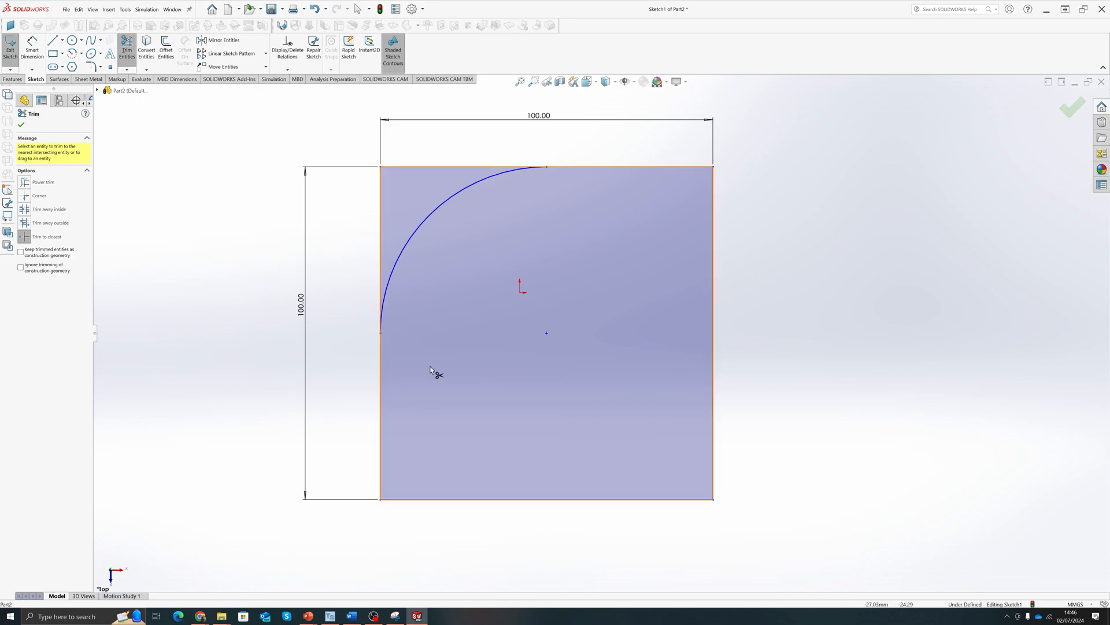
left_click(426, 231)
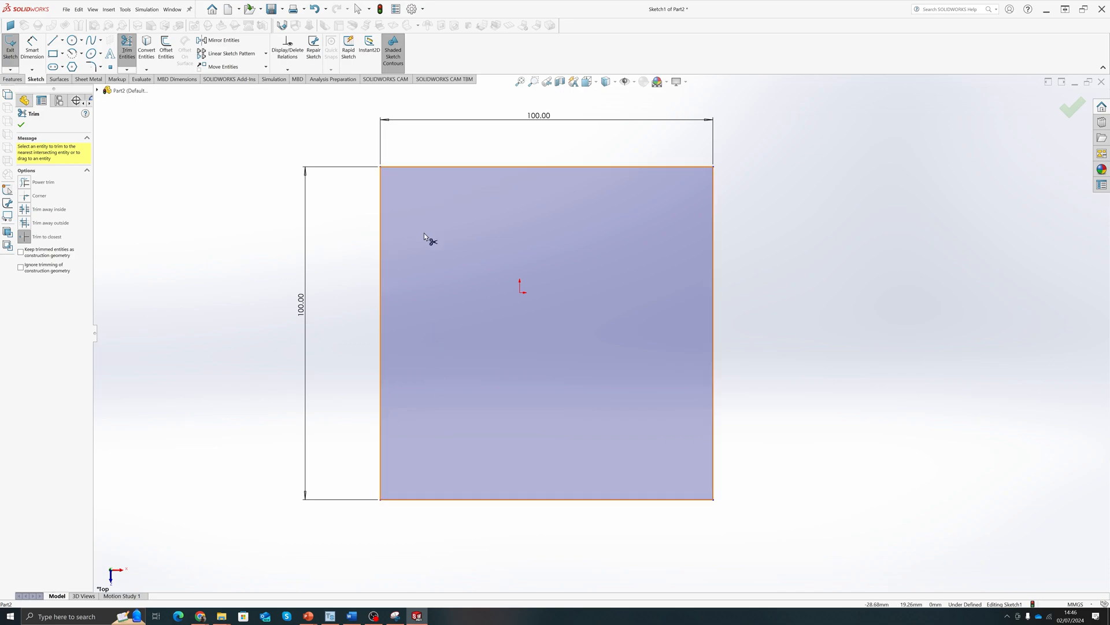
Step: Draw a vertical construction centreline from the midpoint of the square's upper edge to the midpoint of its lower edge
left_click(51, 42)
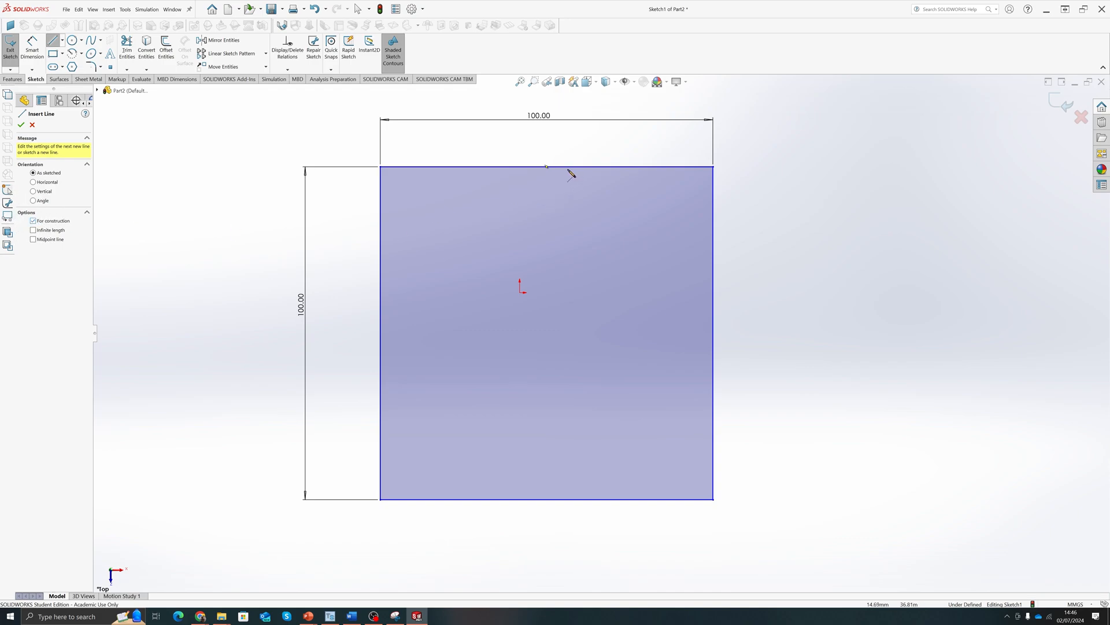
left_click(547, 168)
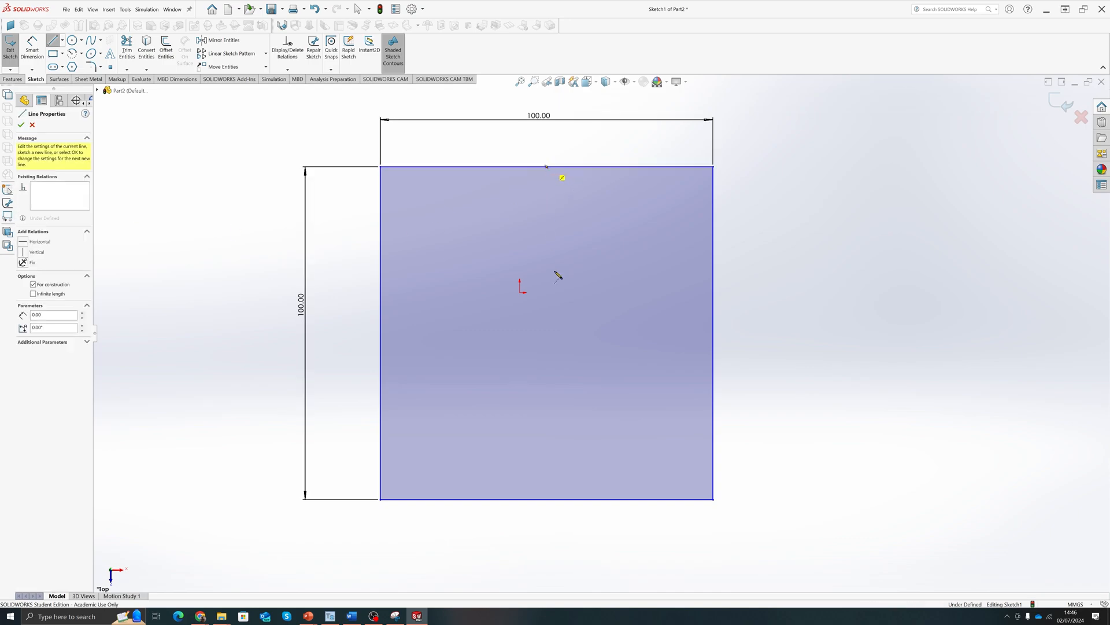
left_click(546, 499)
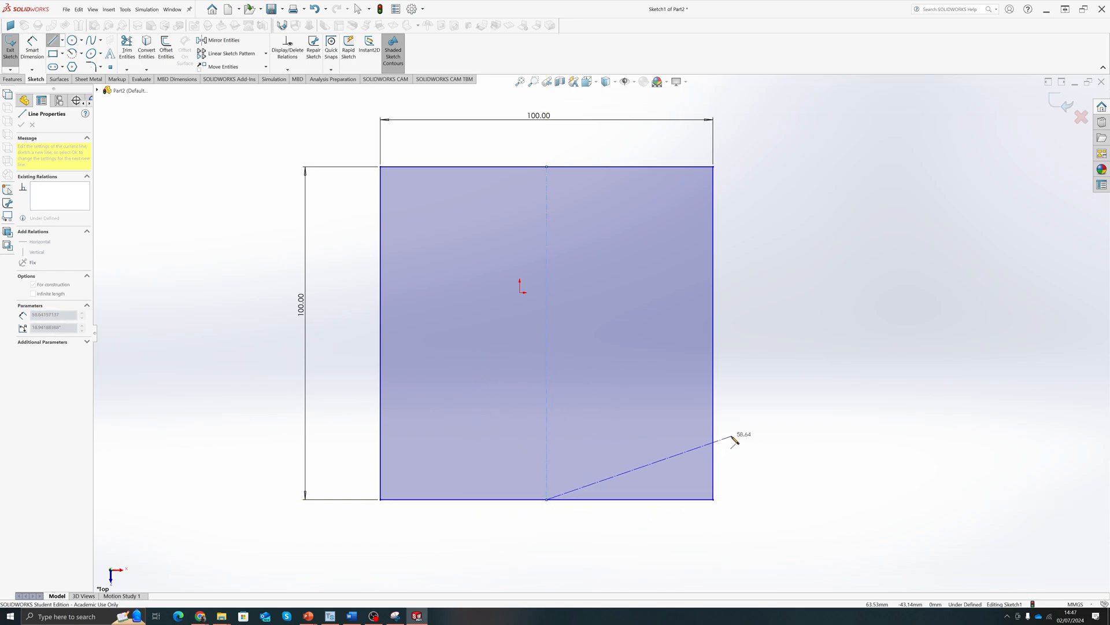
key("Escape")
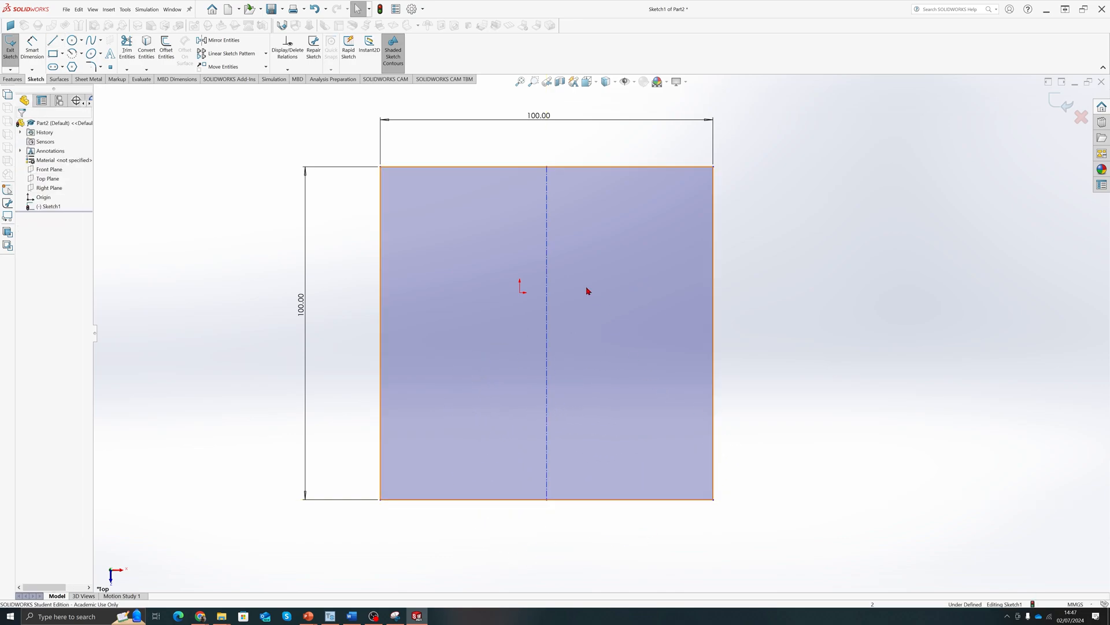
Step: Sketch the right half of a five-pointed star with five connected solid lines, from the centreline's upper end back to its lower part
left_click(52, 40)
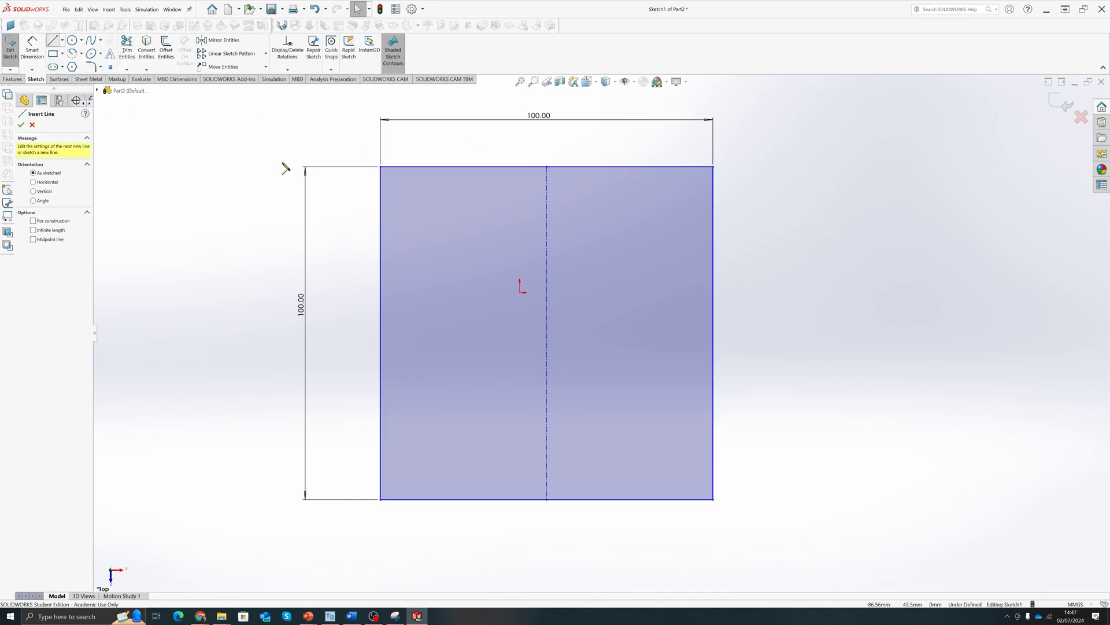
left_click(547, 168)
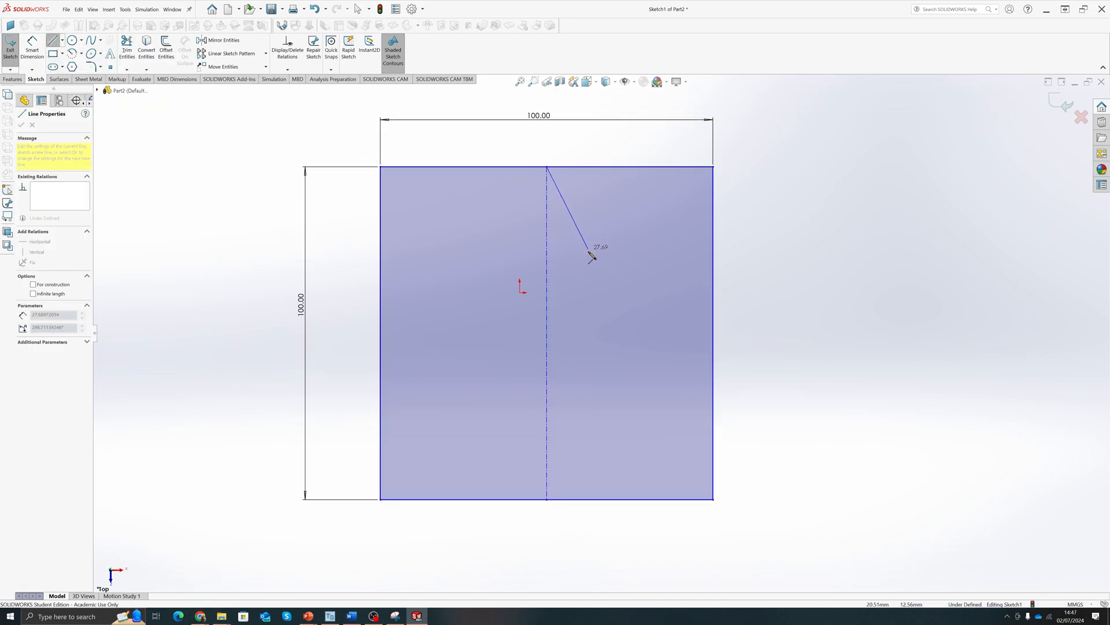
left_click(590, 298)
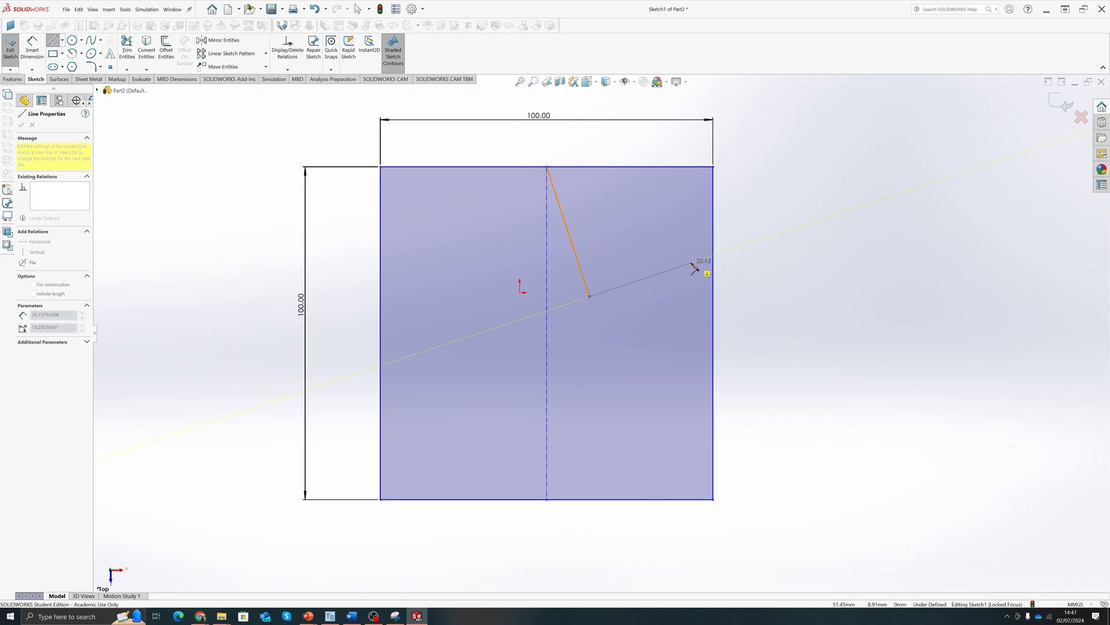
left_click(691, 264)
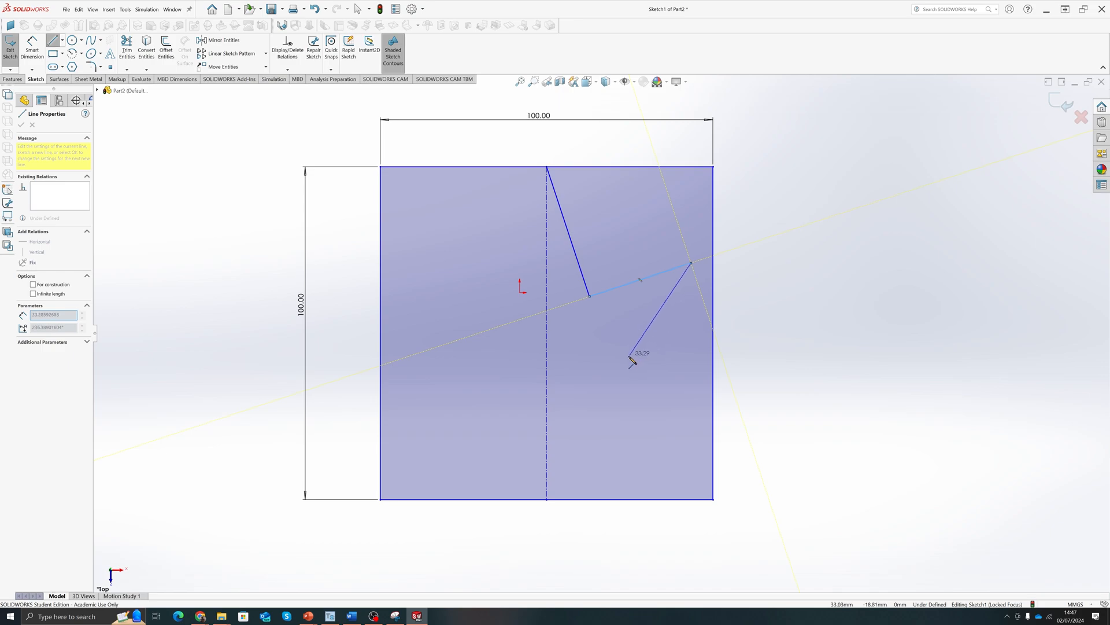
left_click(609, 376)
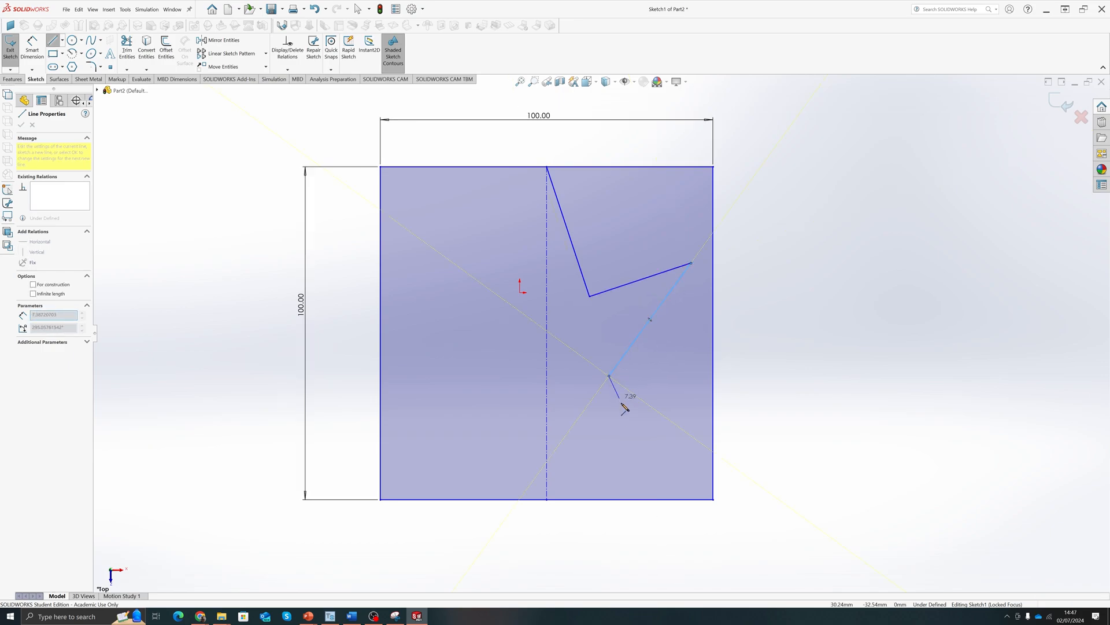
left_click(687, 499)
double_click(687, 500)
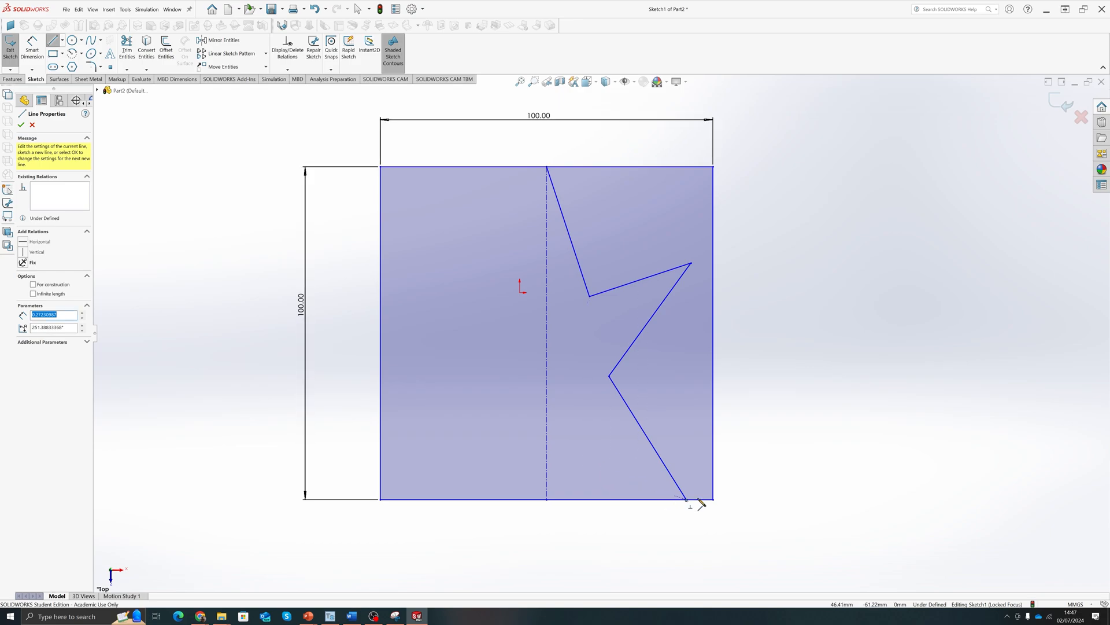
left_click(686, 499)
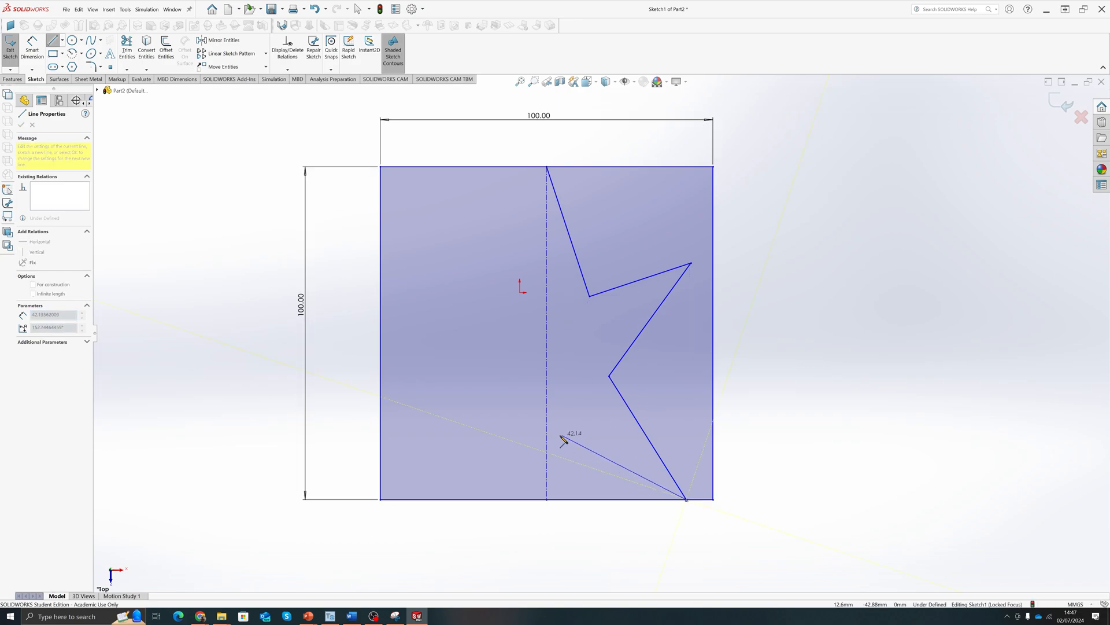
left_click(547, 445)
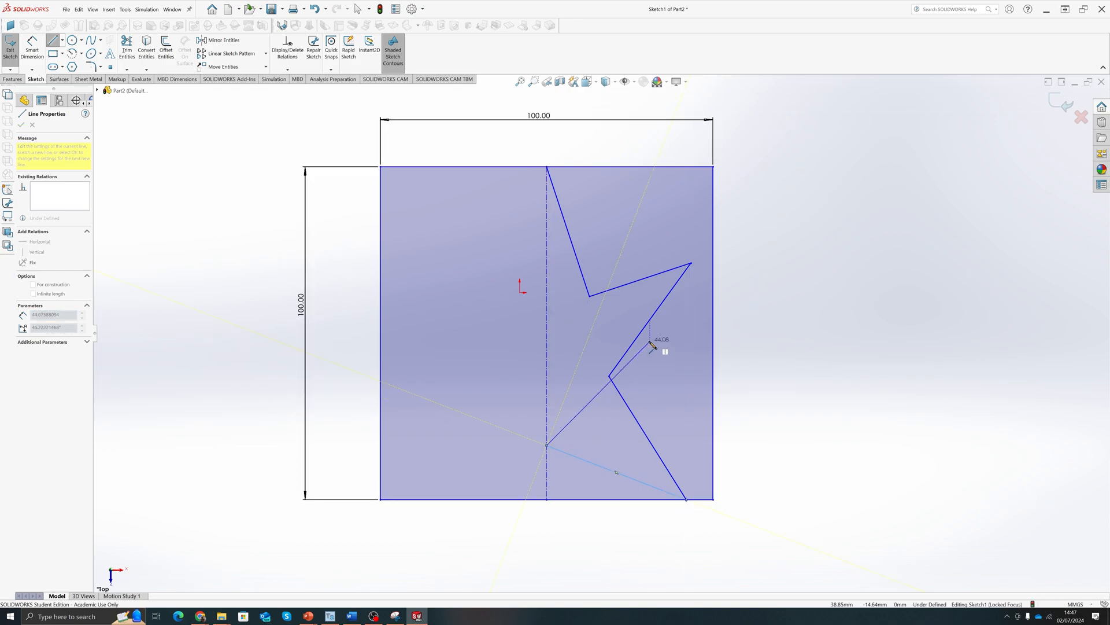
key("Escape")
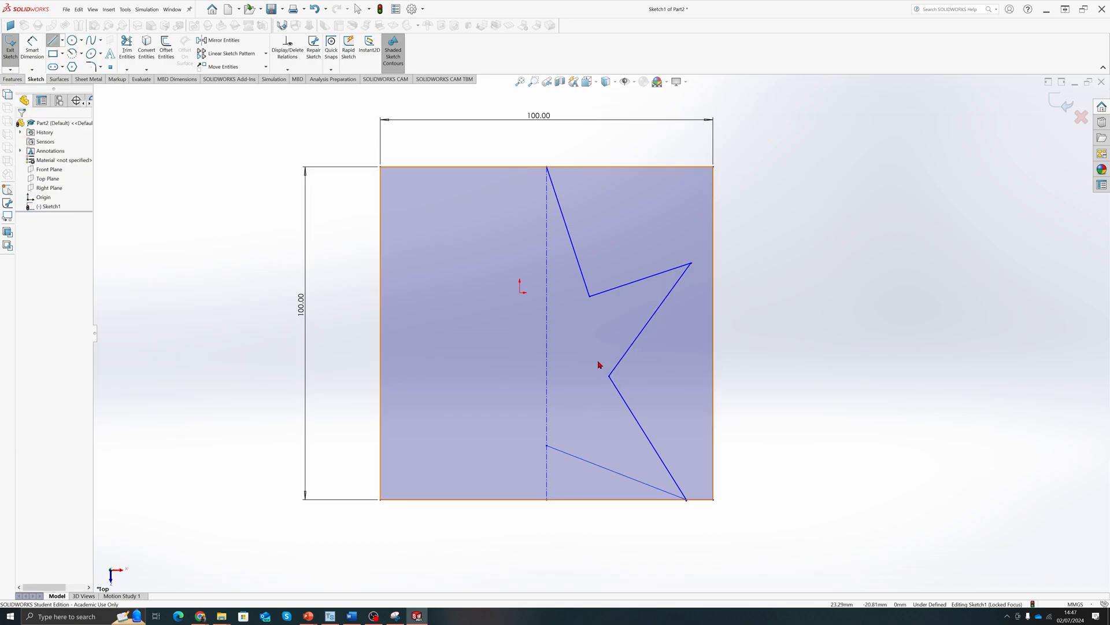
Step: Adjust the half star's vertices, raising the upper inner corner and right tip and moving the lower tip inward along the square's edge
left_click_drag(590, 299, 587, 280)
mouse_move(708, 238)
left_mouse_down()
mouse_move(687, 234)
mouse_move(711, 241)
mouse_move(697, 237)
left_mouse_up()
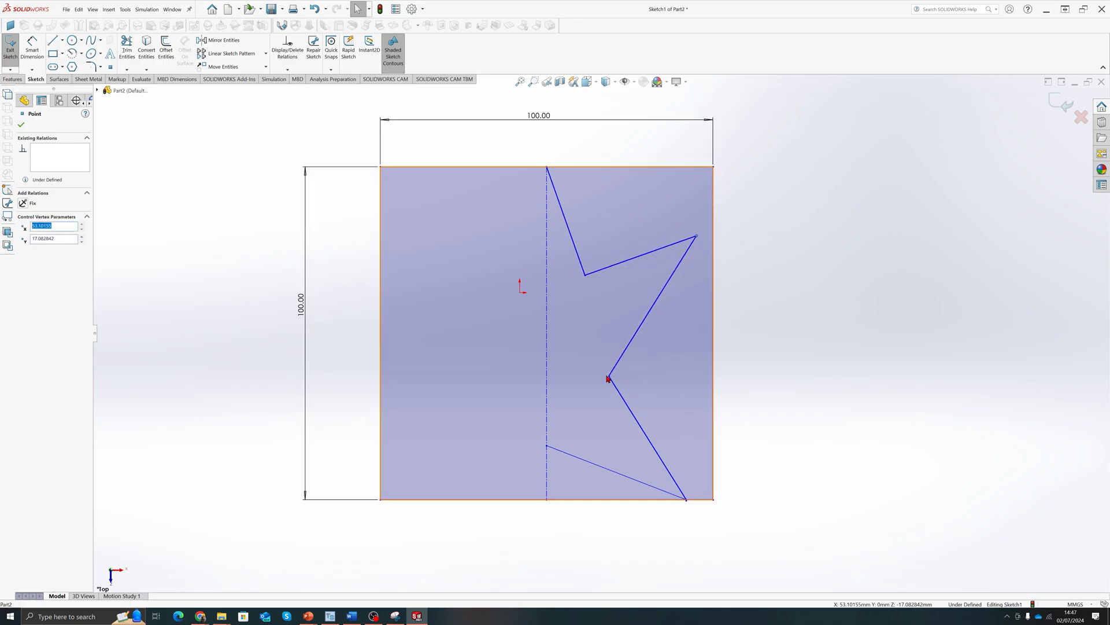
mouse_move(608, 379)
left_mouse_down()
mouse_move(648, 397)
mouse_move(610, 377)
left_mouse_up()
mouse_move(697, 236)
left_mouse_down()
mouse_move(700, 247)
mouse_move(703, 218)
left_mouse_up()
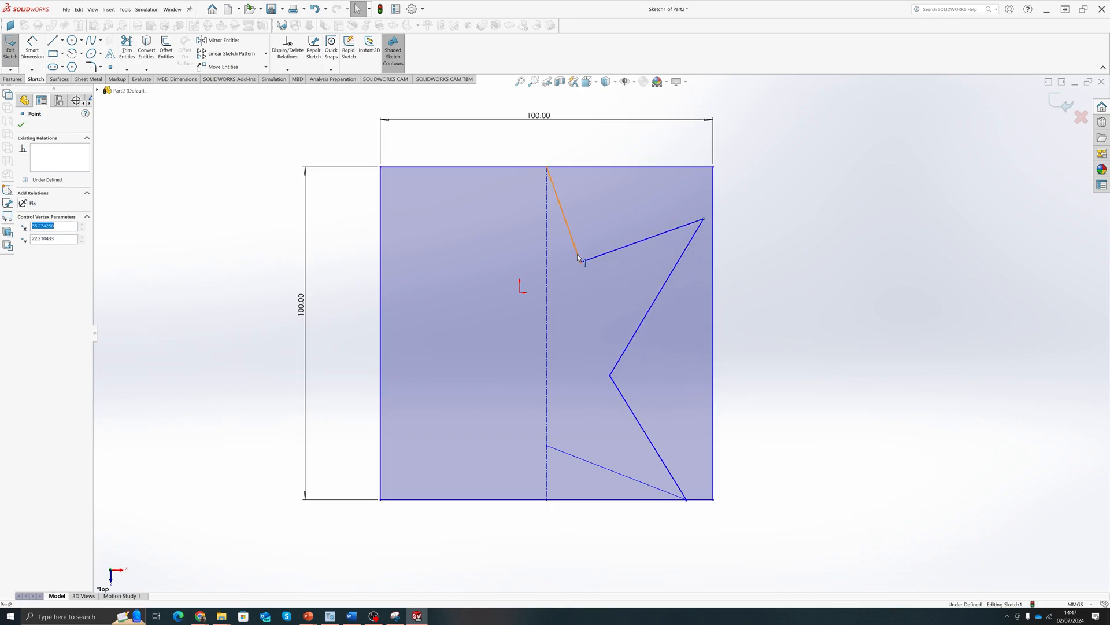
left_click_drag(580, 259, 579, 258)
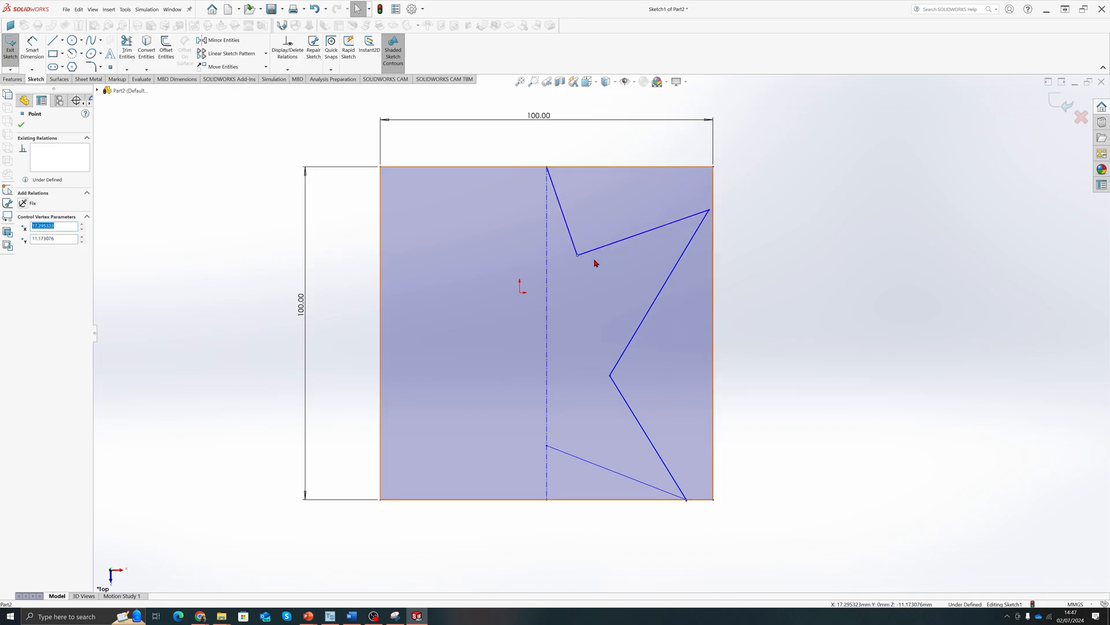
left_click_drag(578, 261, 583, 270)
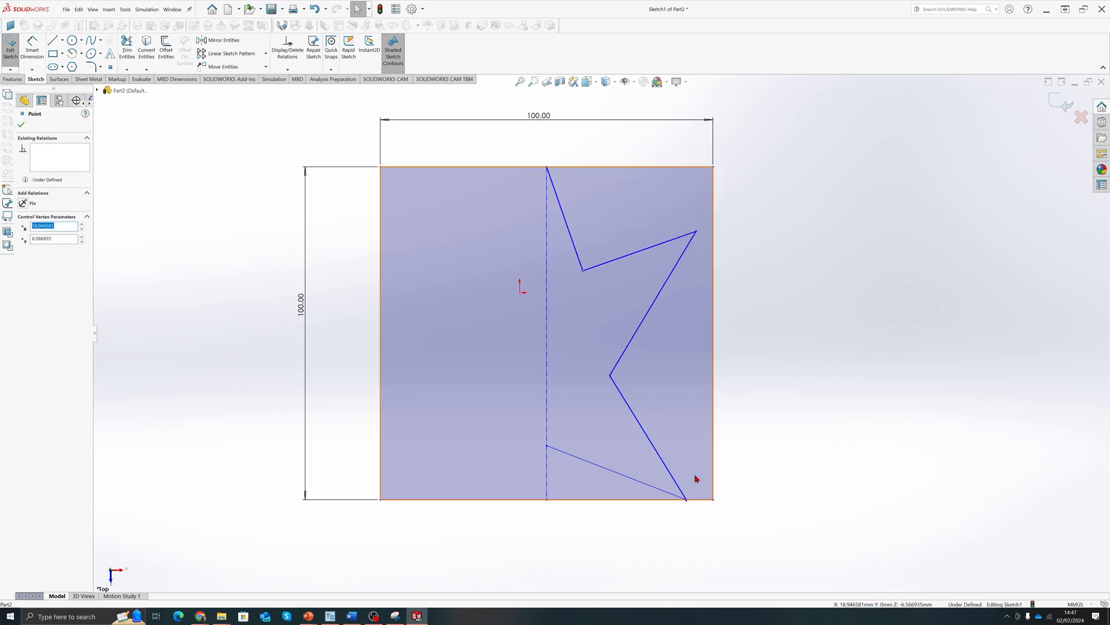
left_click_drag(686, 500, 669, 506)
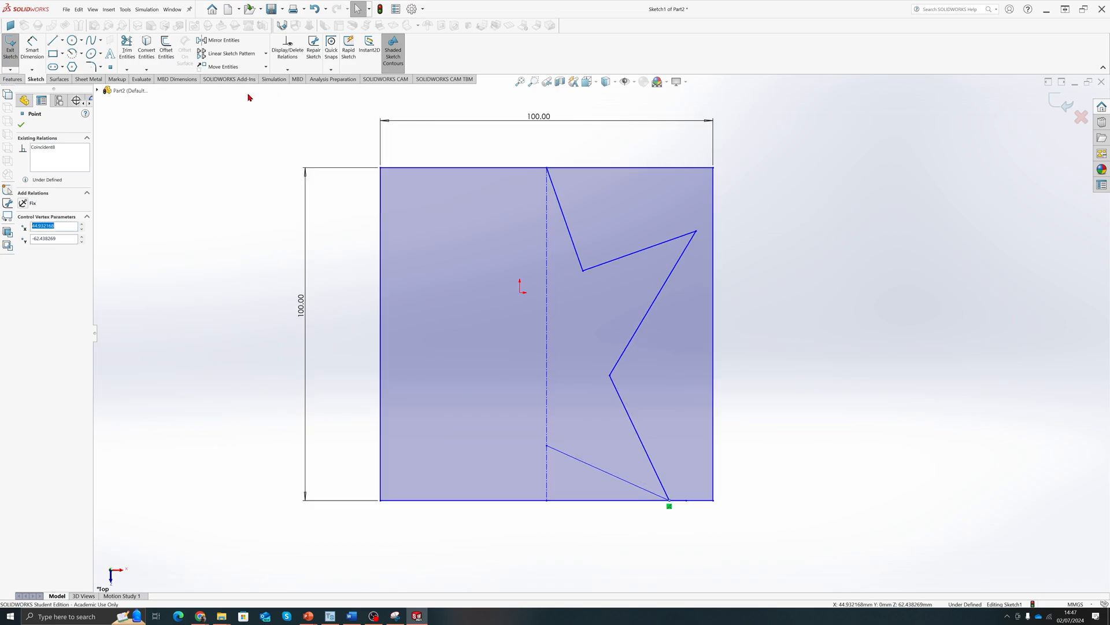
left_click(300, 175)
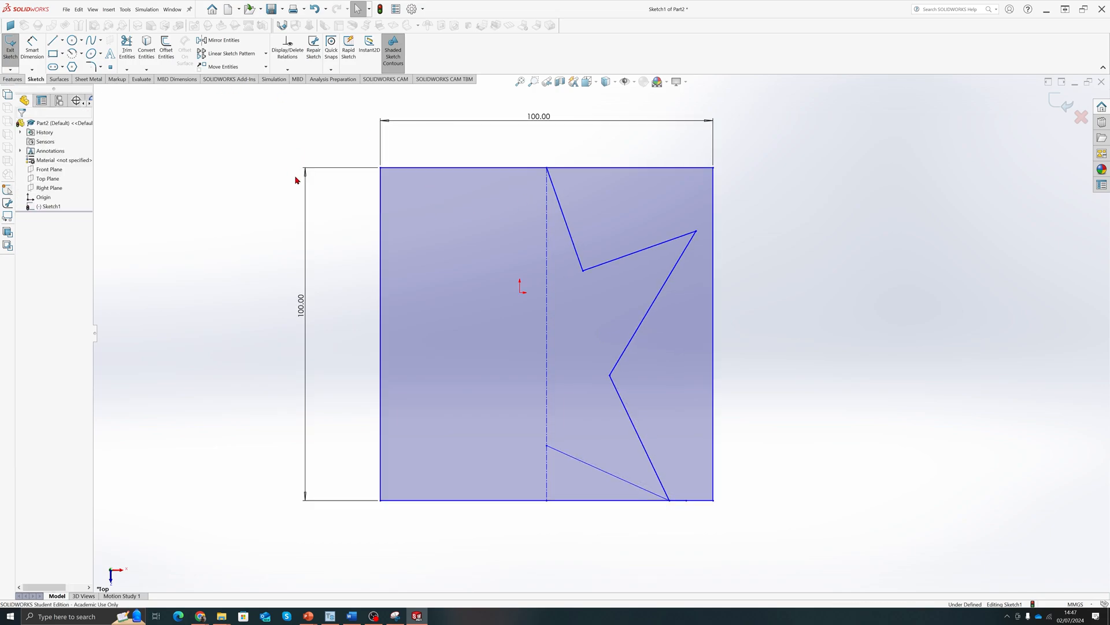
Step: Mirror the five half-star lines about the vertical construction centreline, keeping the originals, to complete the star
left_click(223, 40)
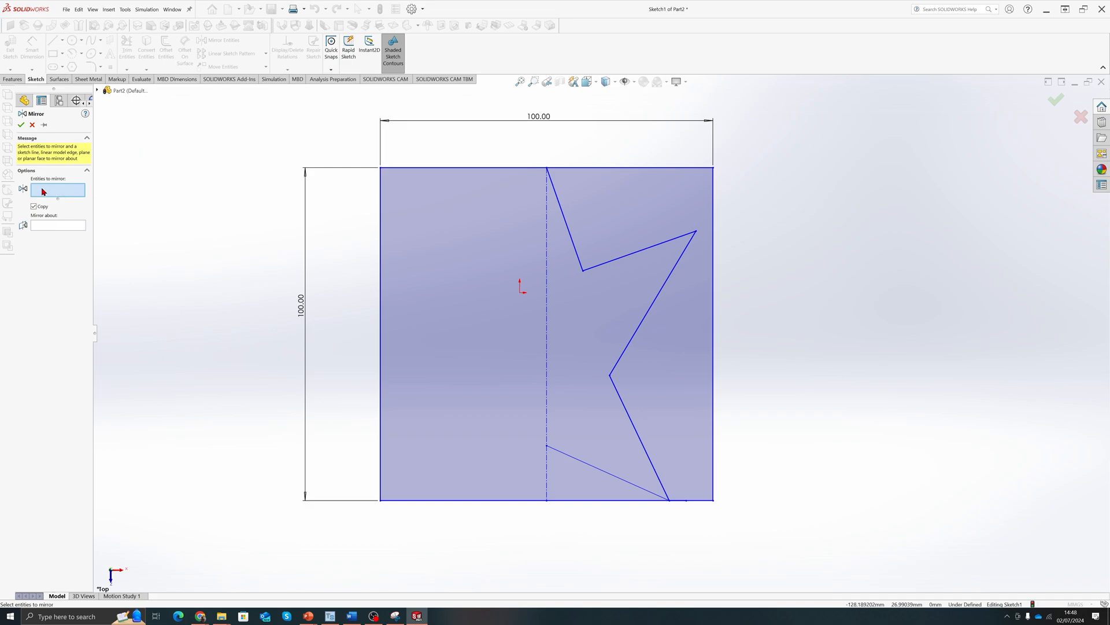
left_click(564, 218)
left_click(640, 251)
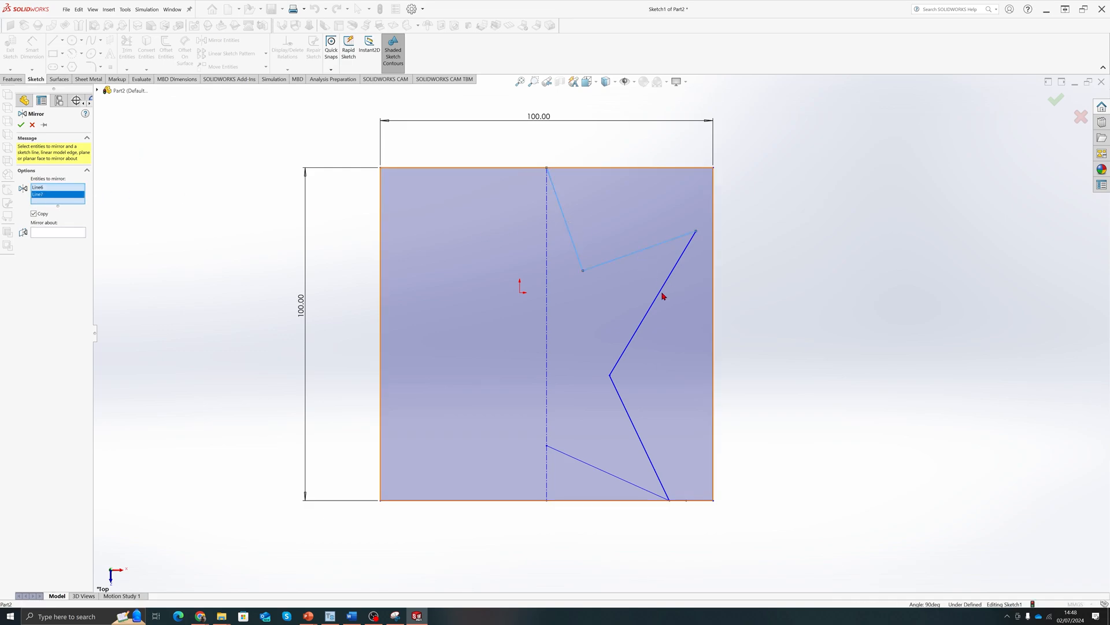
left_click(664, 296)
left_click(637, 434)
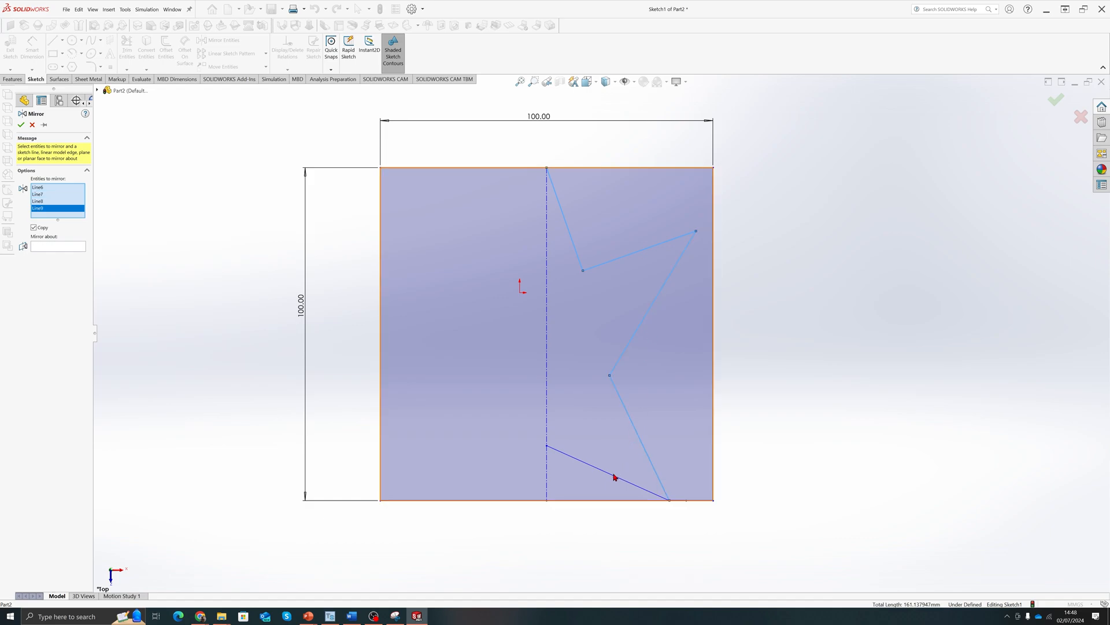
left_click(614, 477)
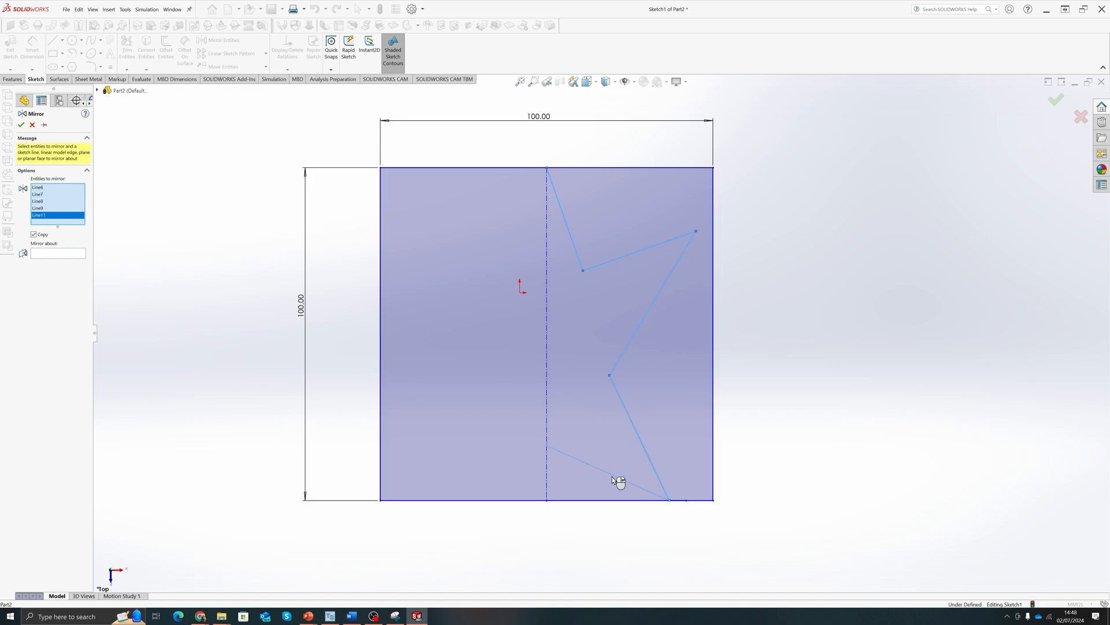
left_click(46, 253)
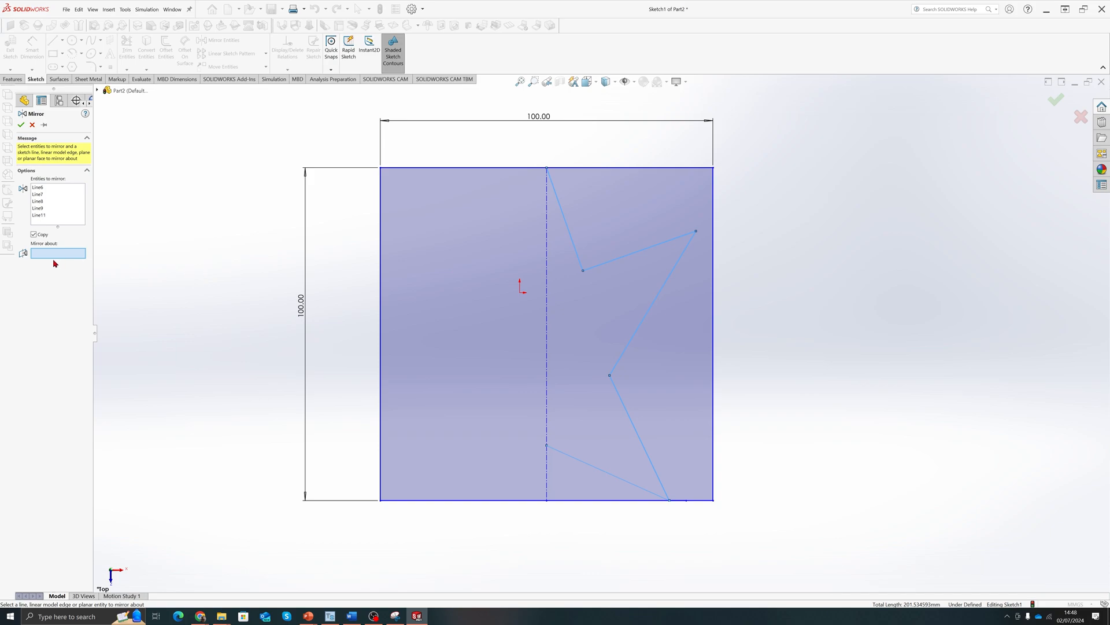
left_click(548, 226)
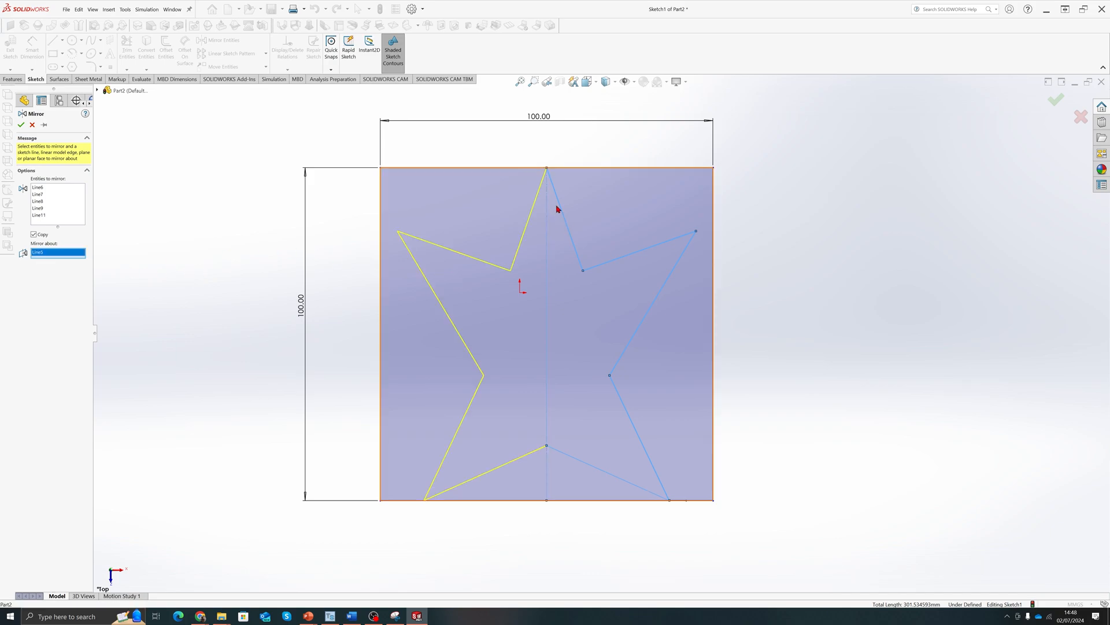
left_click(23, 126)
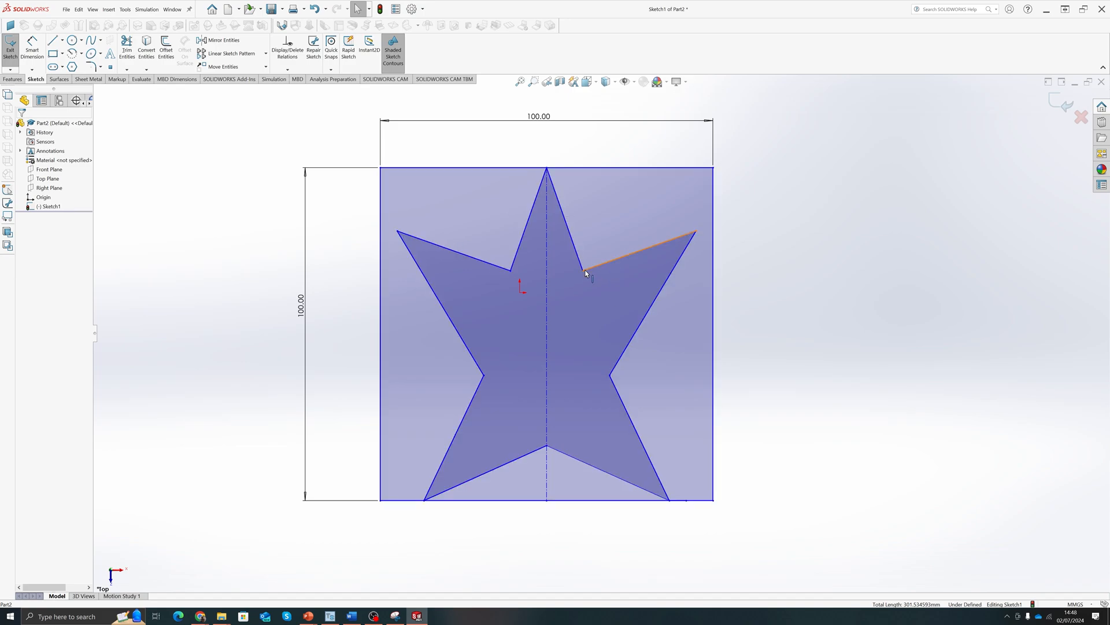
Step: Adjust the star's vertices, raising the upper inner corners, placing the side tips on the square's edges and moving the waist corners up and outward
mouse_move(582, 271)
left_mouse_down()
mouse_move(585, 254)
mouse_move(578, 280)
mouse_move(581, 258)
left_mouse_up()
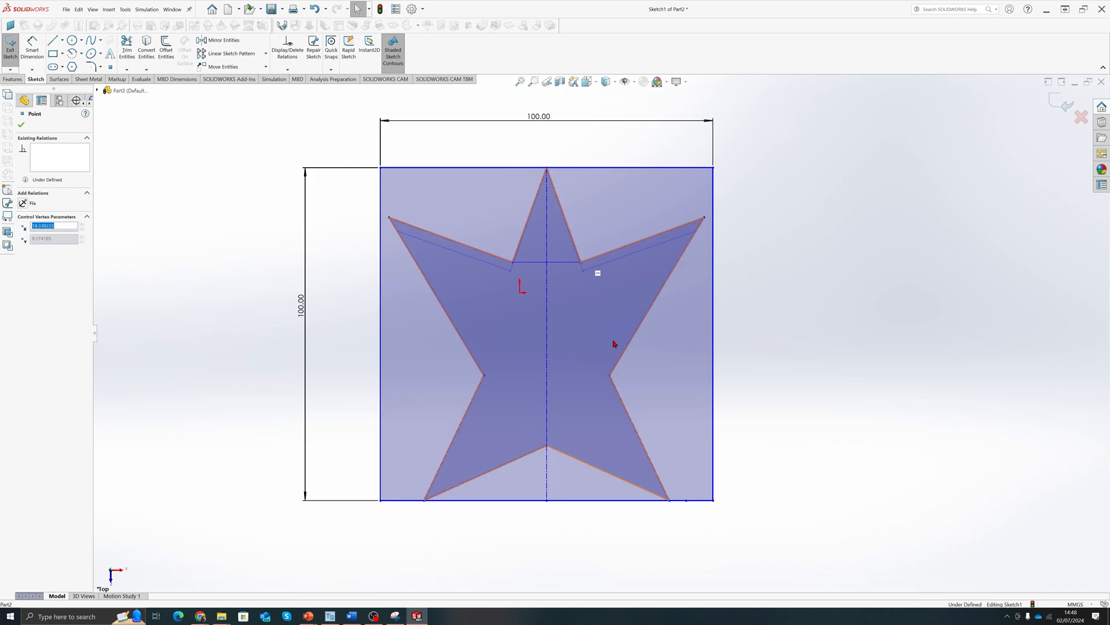
left_click_drag(610, 378, 623, 349)
left_click_drag(582, 264, 581, 270)
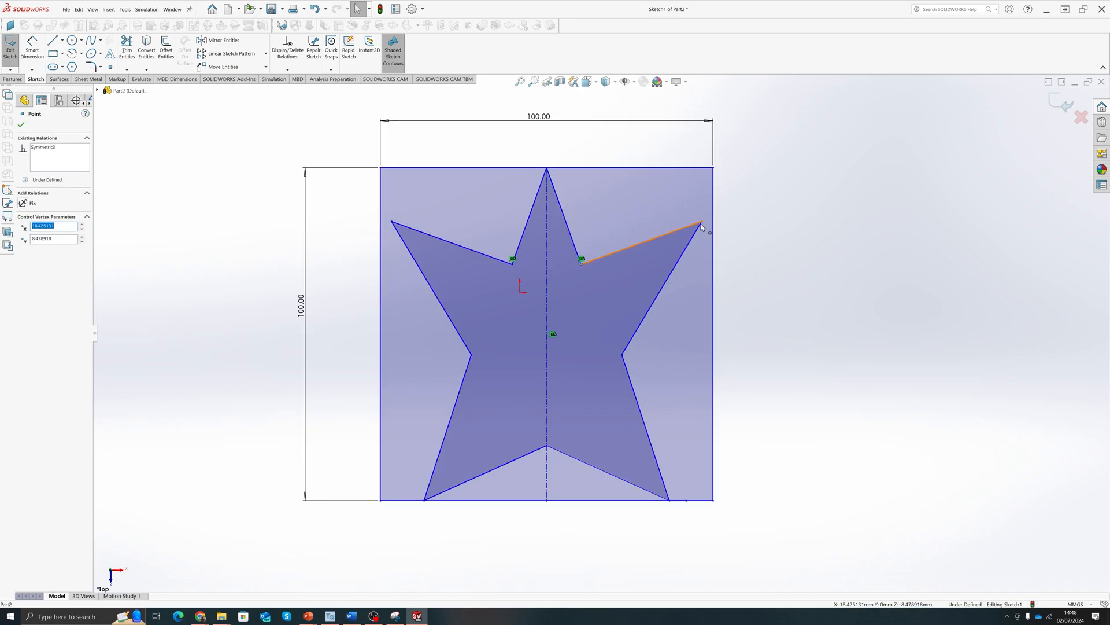
left_click_drag(702, 222, 714, 219)
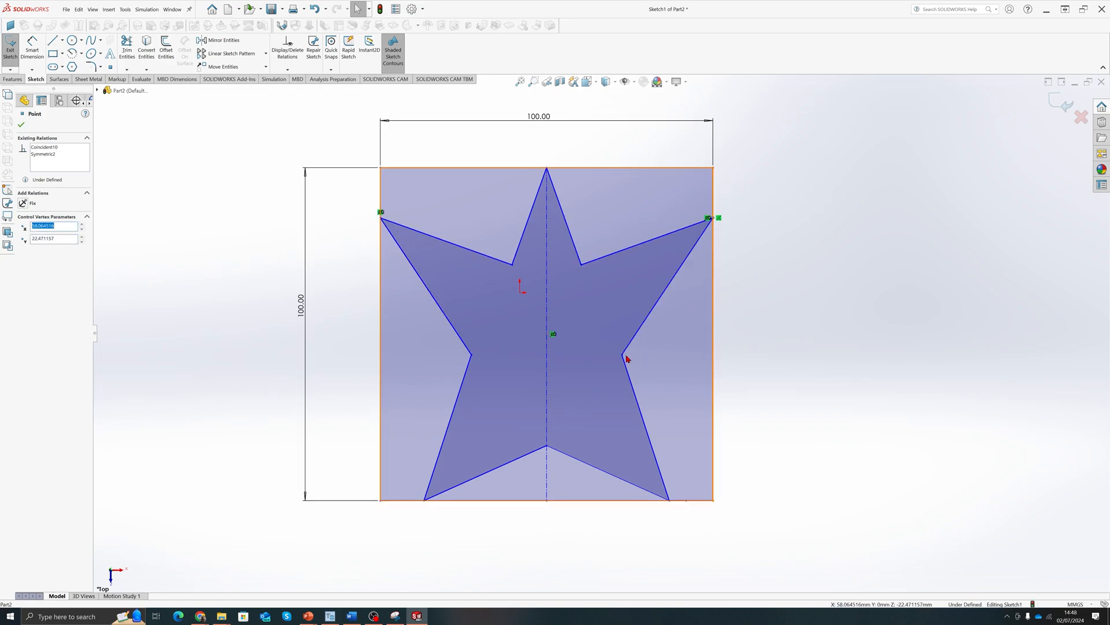
left_click_drag(623, 354, 650, 351)
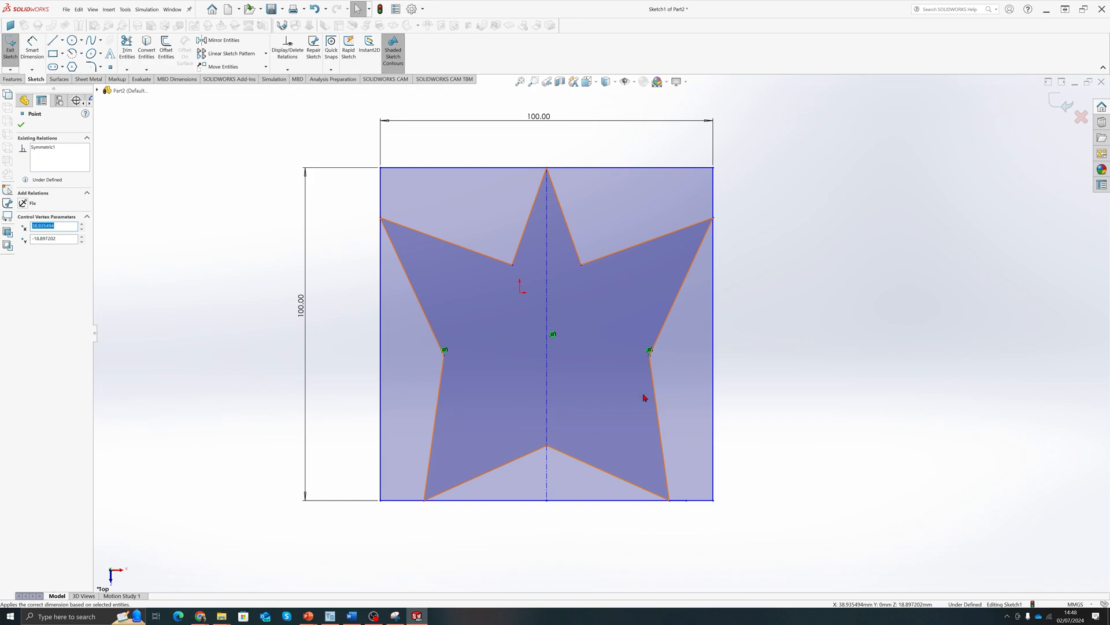
Step: Extrude both halves of the star as a blind boss 15 mm deep, leaving out the surrounding square
left_click(13, 79)
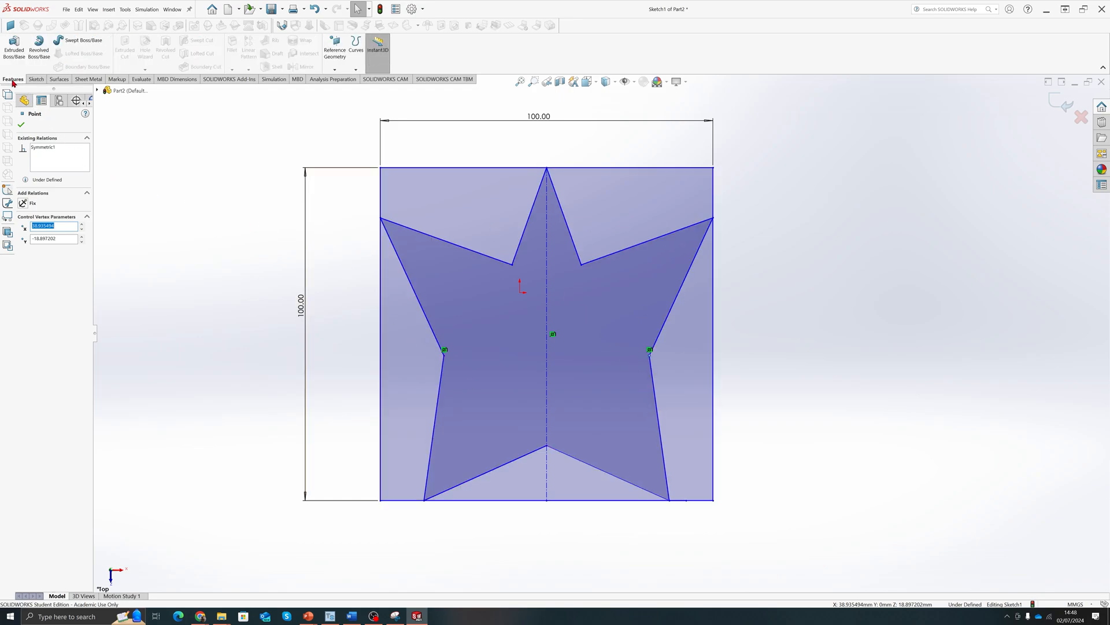
left_click(15, 48)
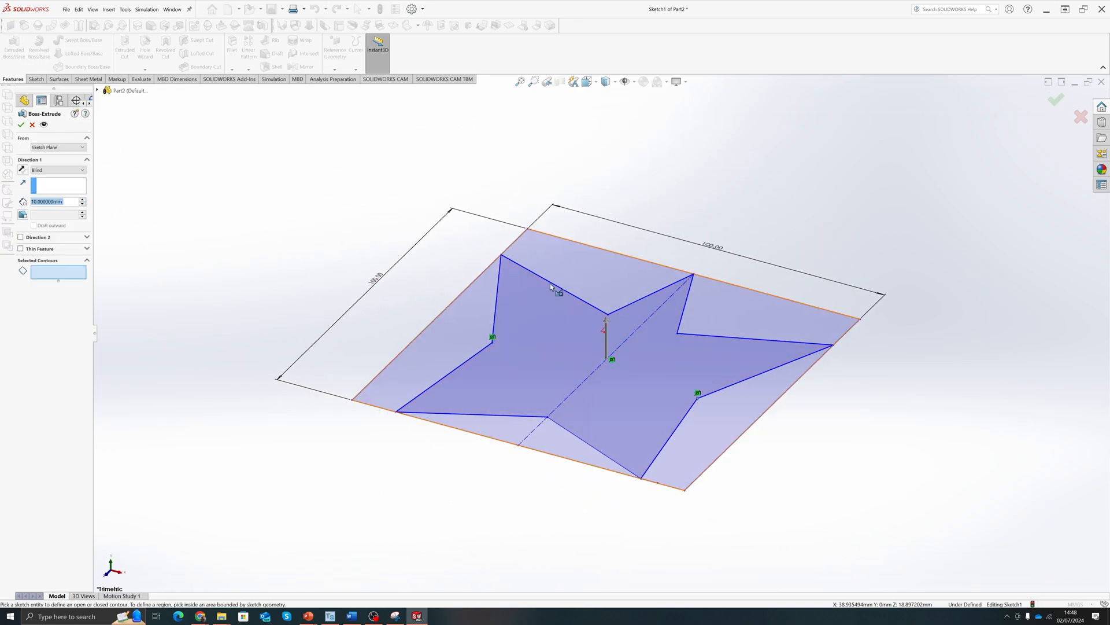
left_click(665, 376)
left_click(533, 335)
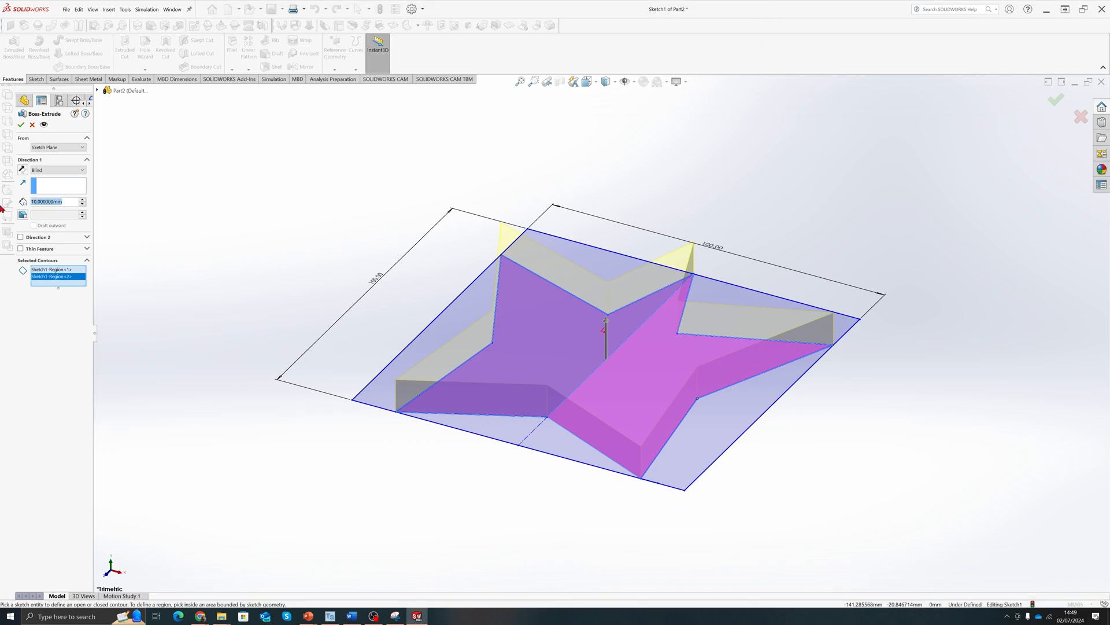
type("15")
key("Return")
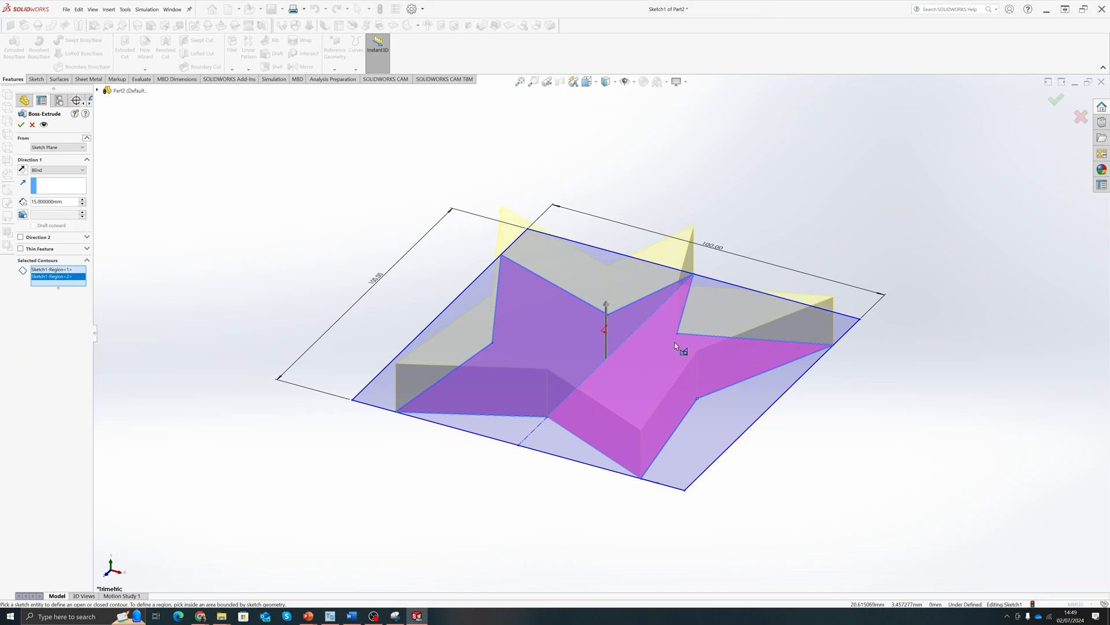
left_click(21, 126)
middle_click_drag(862, 459, 863, 520)
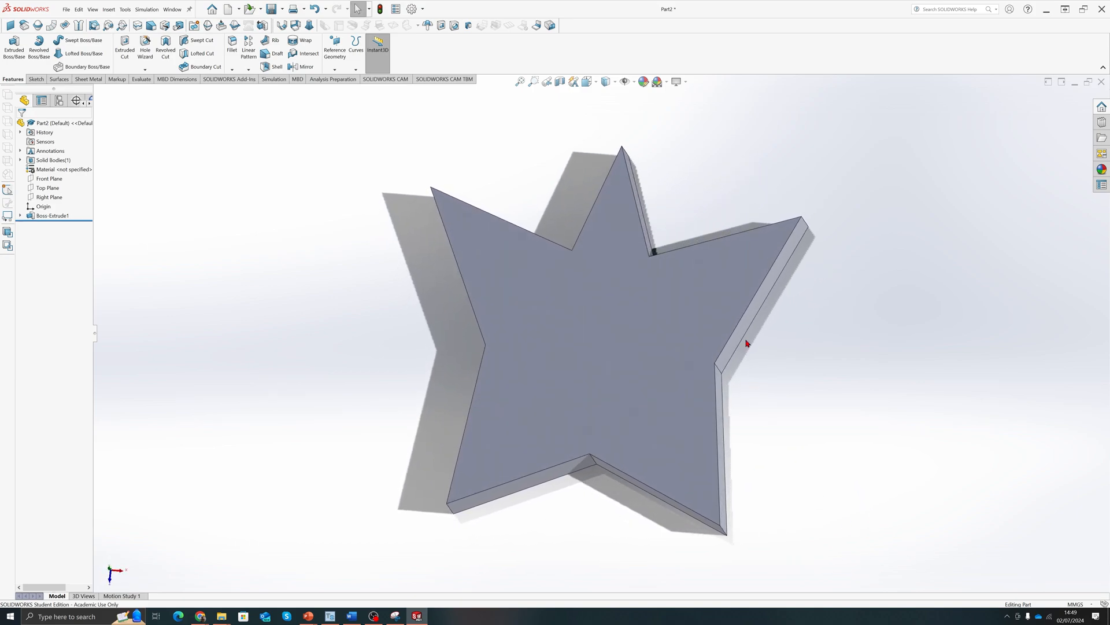
Step: Edit the star extrusion's base sketch, move the upper inner corners slightly down and outward, and exit the sketch
left_click(19, 216)
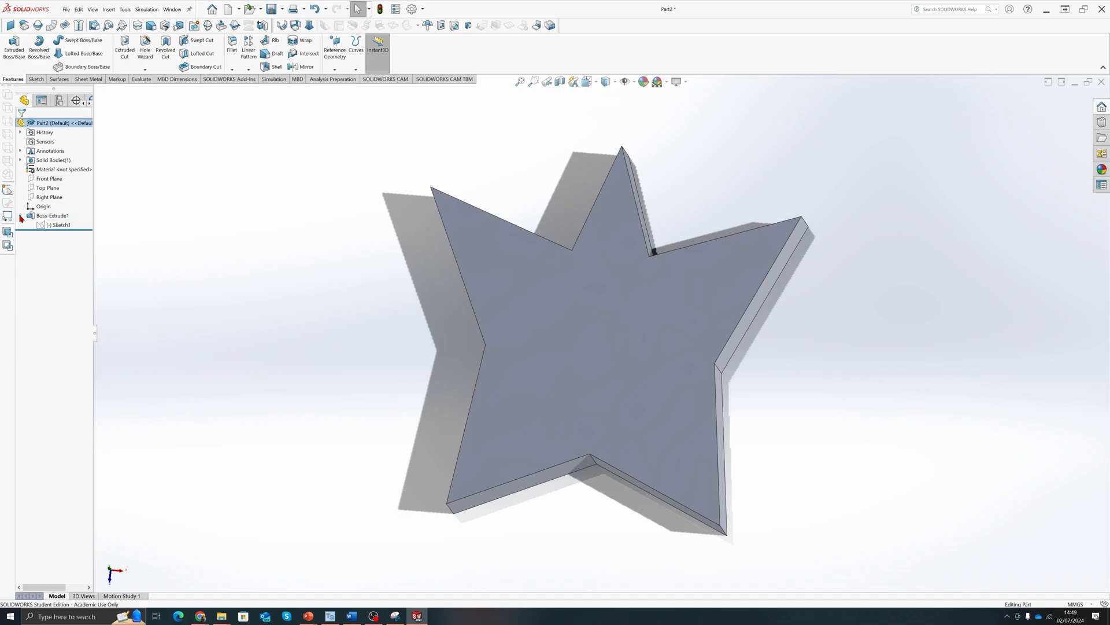
left_click(51, 226)
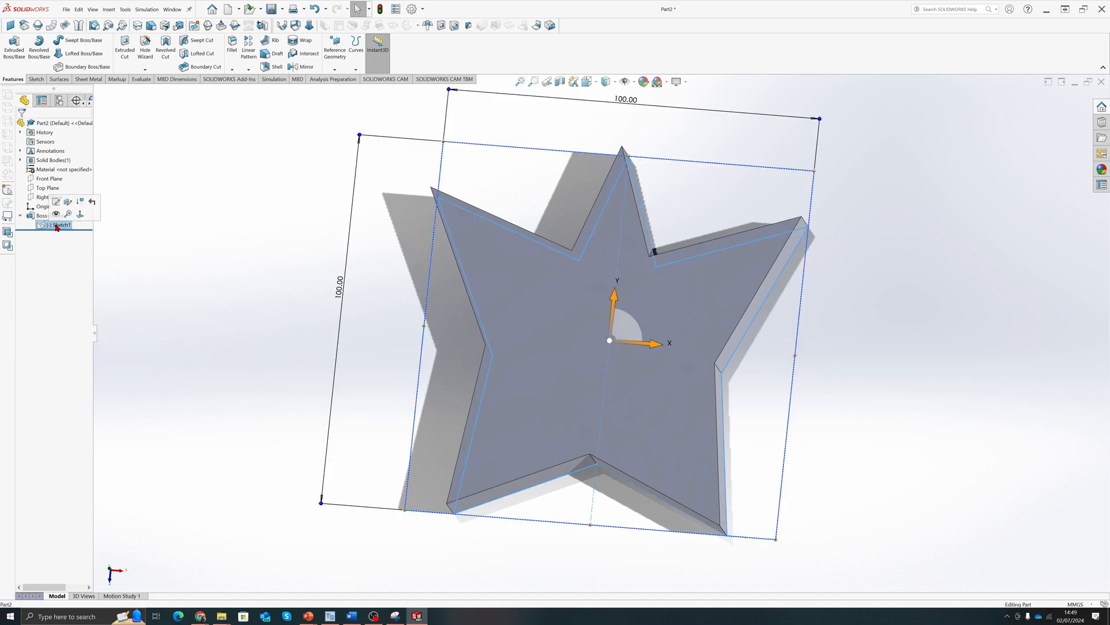
left_click(56, 202)
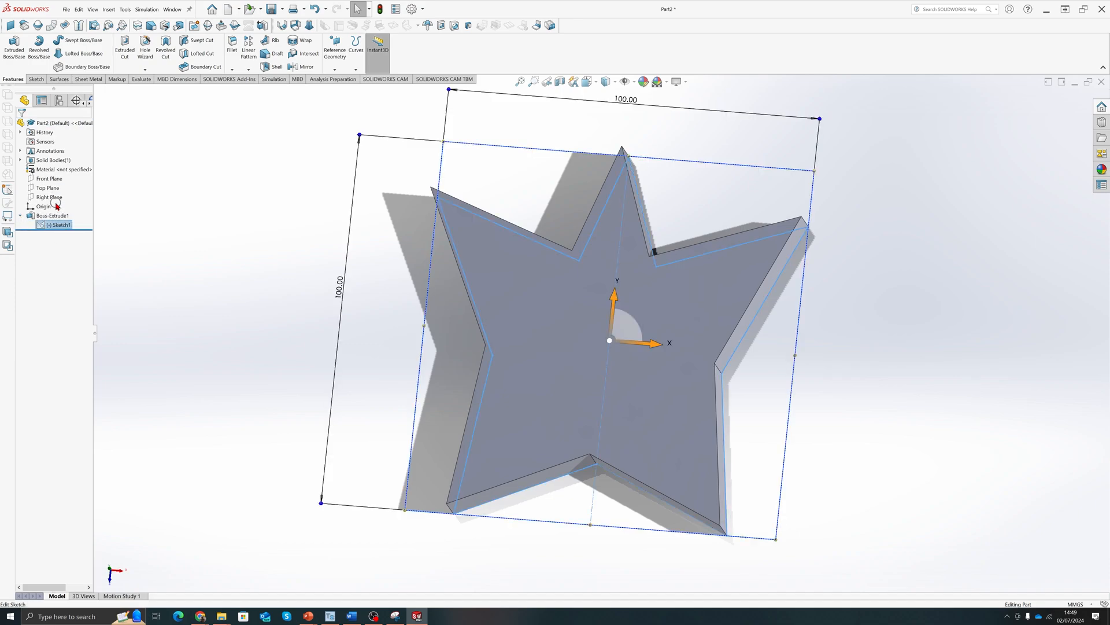
left_click(56, 225)
left_click(45, 227)
left_click(56, 225)
left_click(45, 225)
left_click(56, 203)
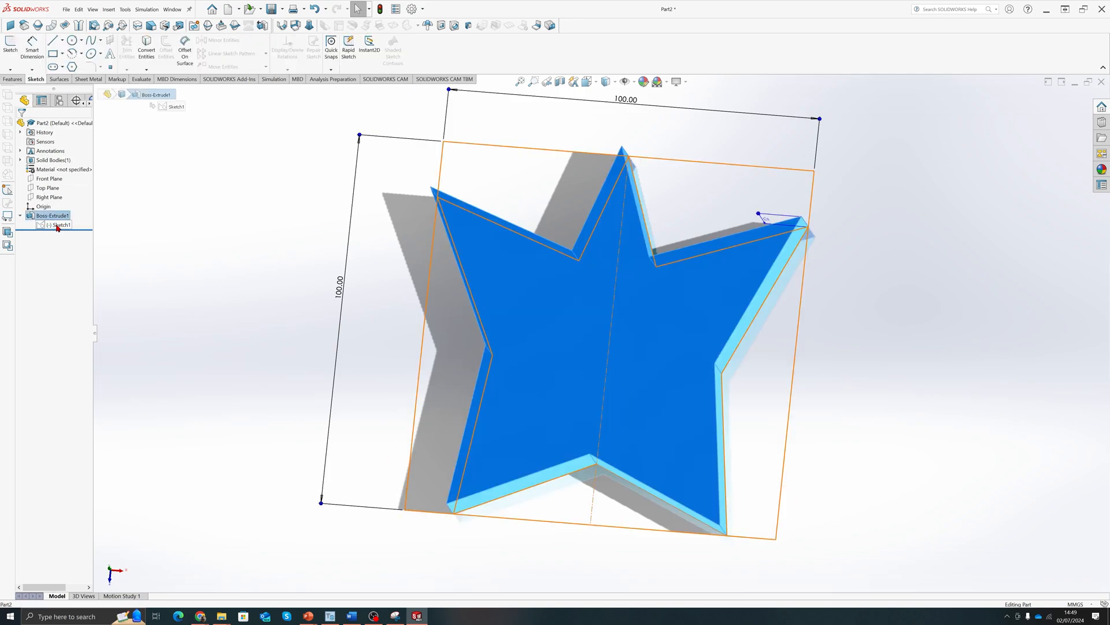
left_click(13, 58)
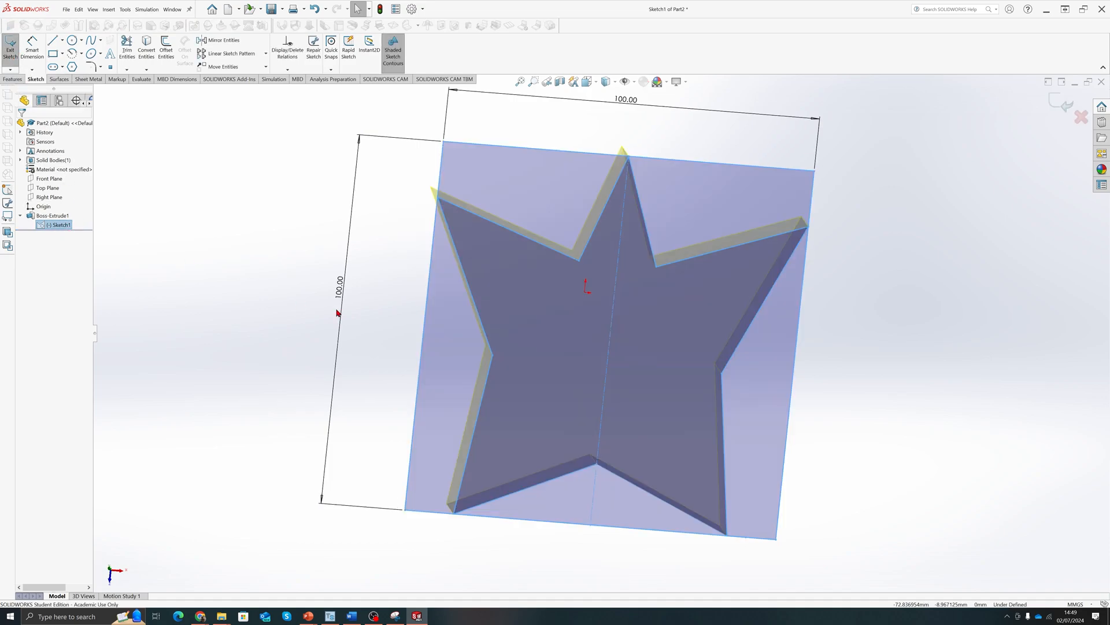
mouse_move(659, 289)
middle_mouse_down()
mouse_move(665, 335)
mouse_move(664, 306)
middle_mouse_up()
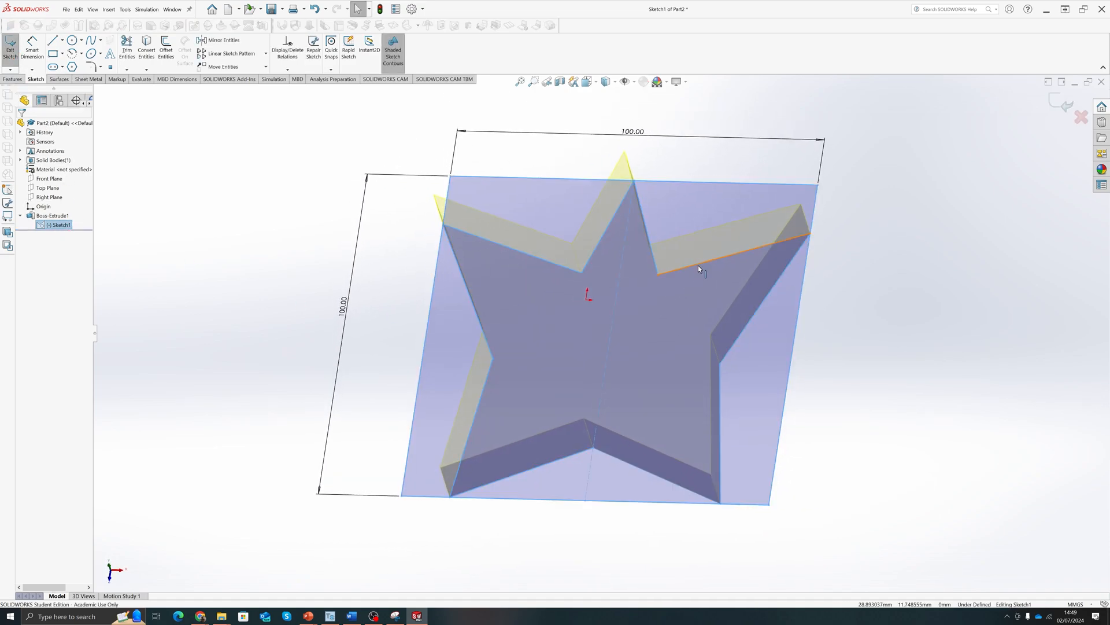
left_click(10, 51)
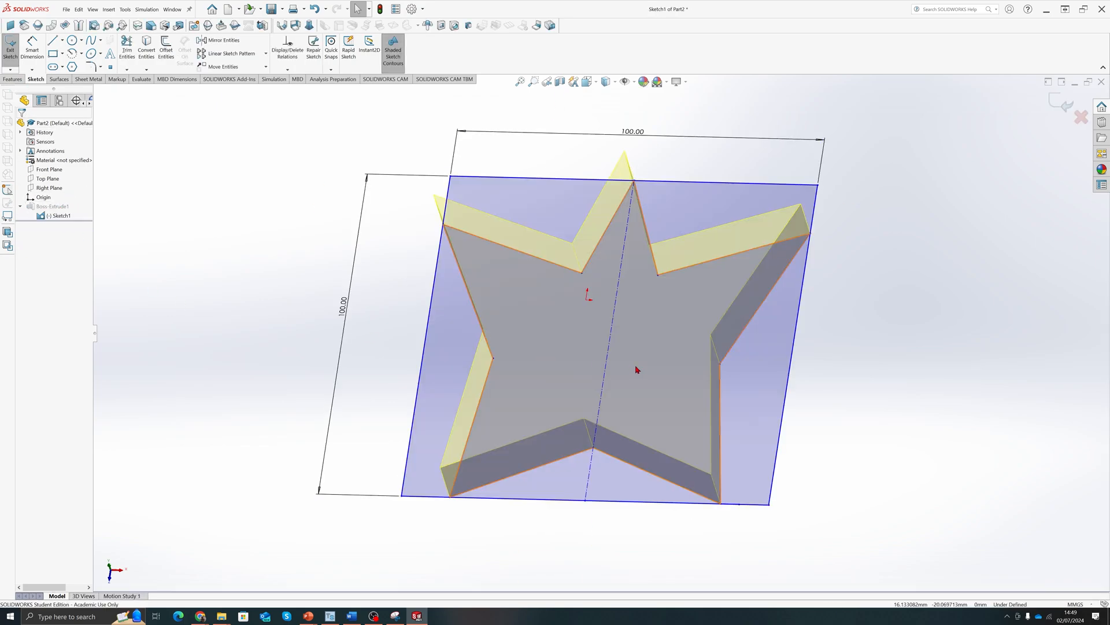
left_click_drag(660, 277, 659, 285)
left_click(1062, 103)
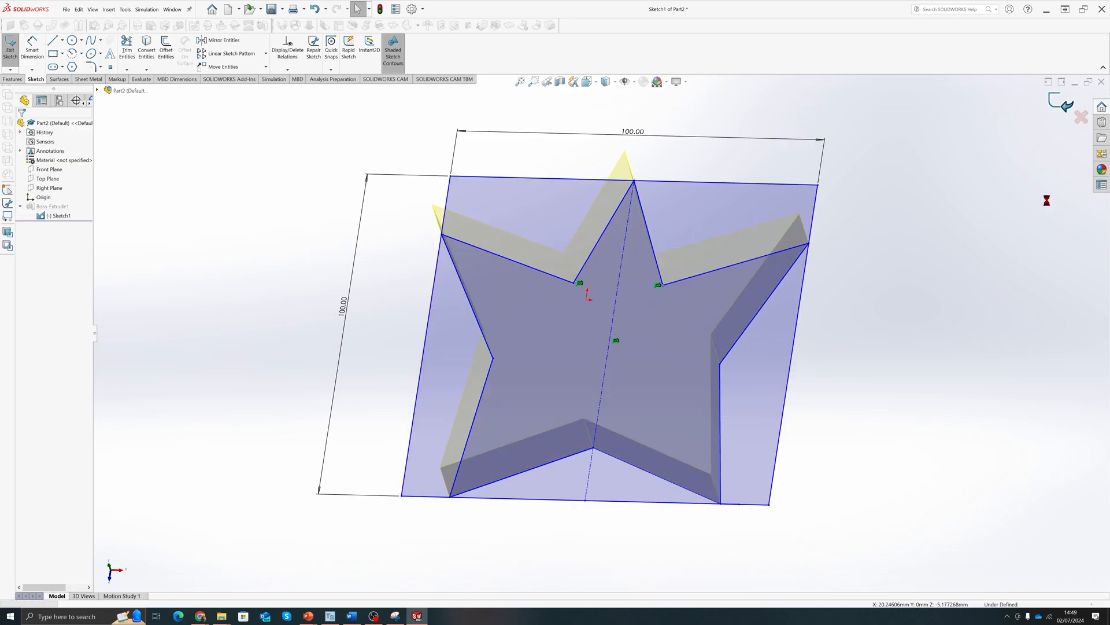
Step: Examine the extruded star's upper face and side walls from several angles
mouse_move(651, 342)
middle_mouse_down()
mouse_move(689, 426)
mouse_move(692, 401)
mouse_move(649, 290)
mouse_move(438, 298)
middle_mouse_up()
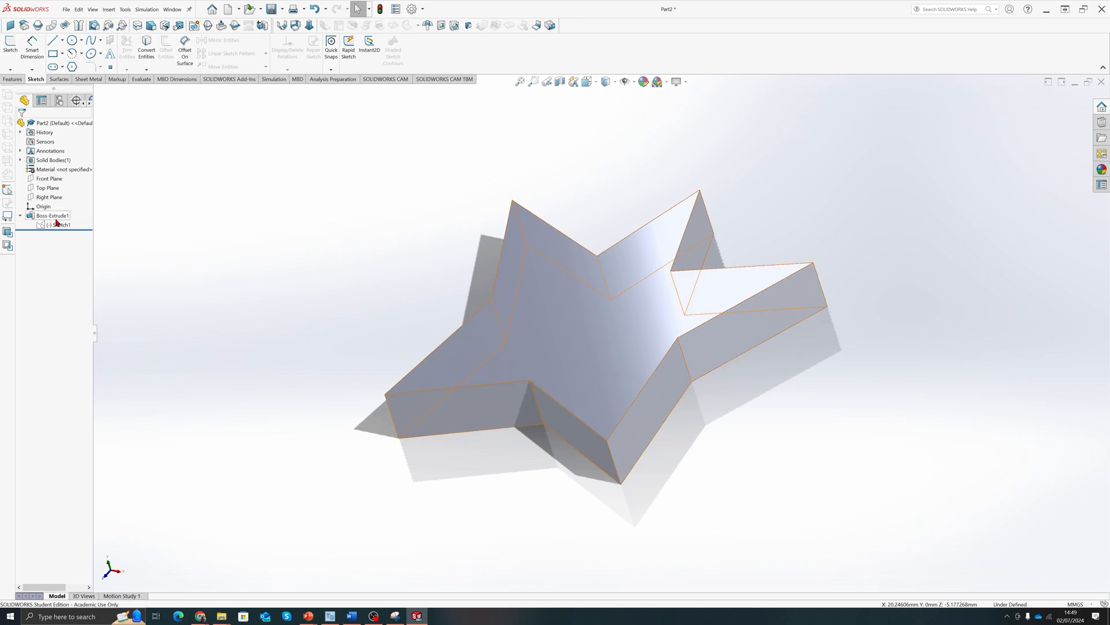
left_click(23, 215)
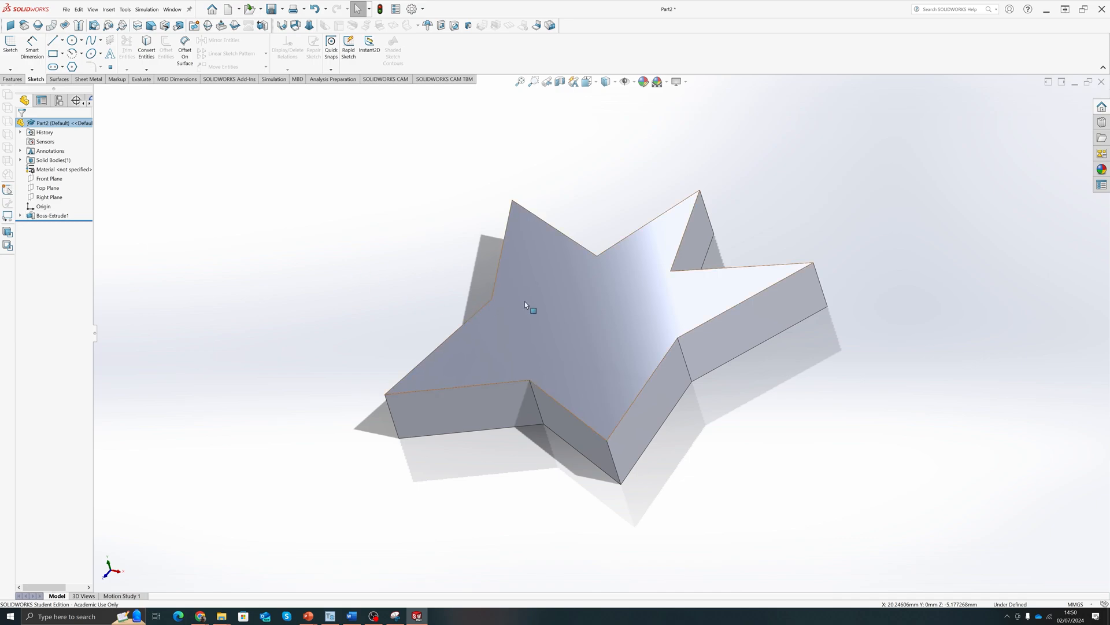
middle_click_drag(525, 307, 583, 318)
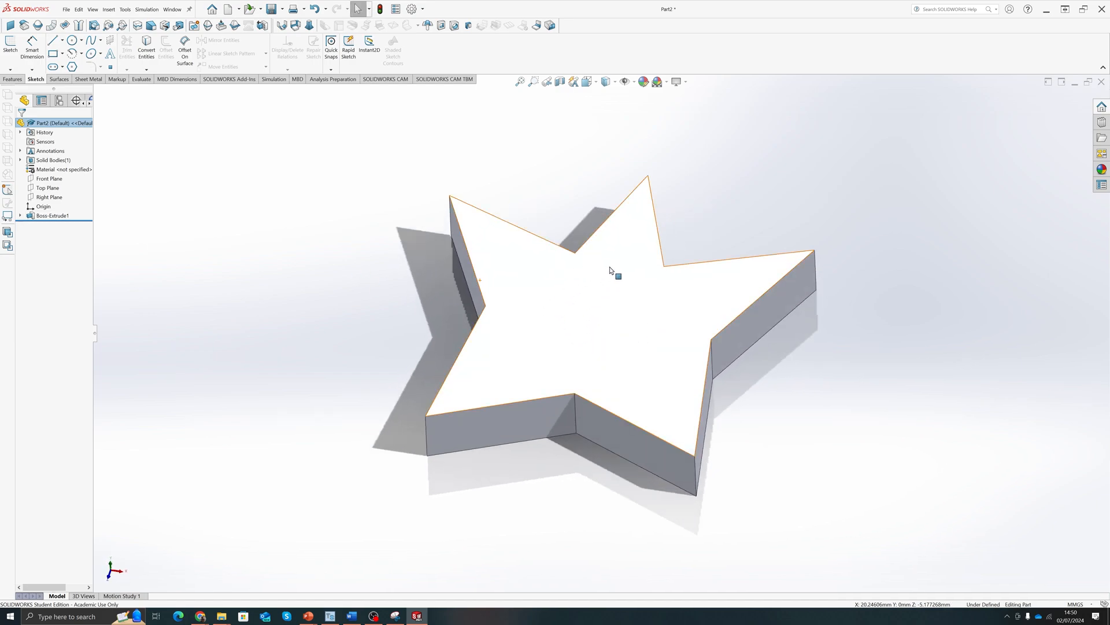
left_click(603, 325)
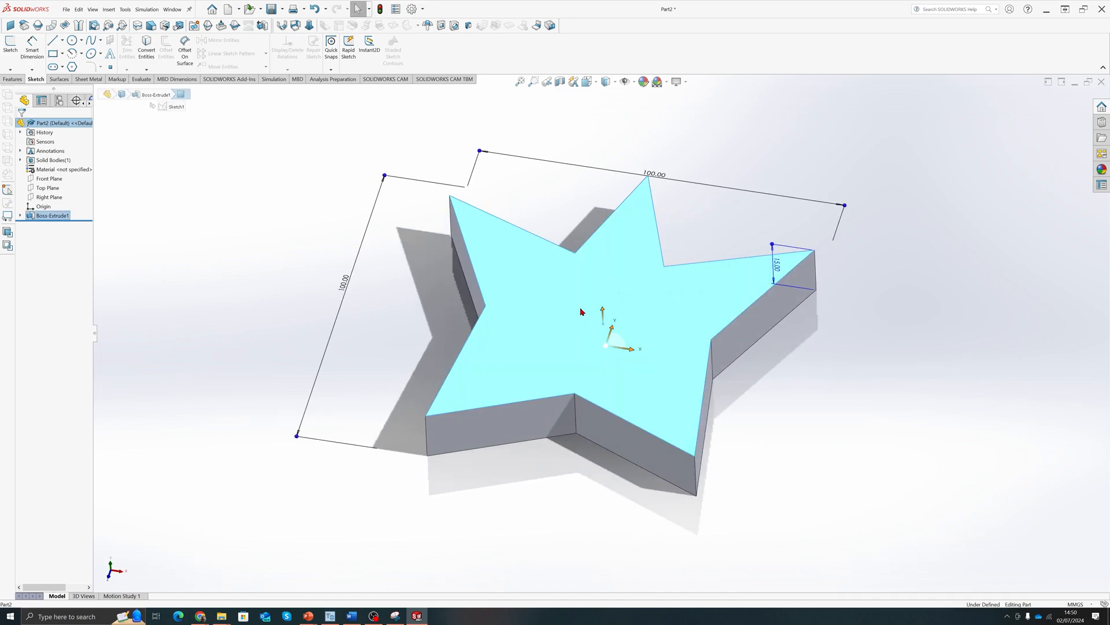
middle_click_drag(795, 396, 793, 301)
left_click(822, 380)
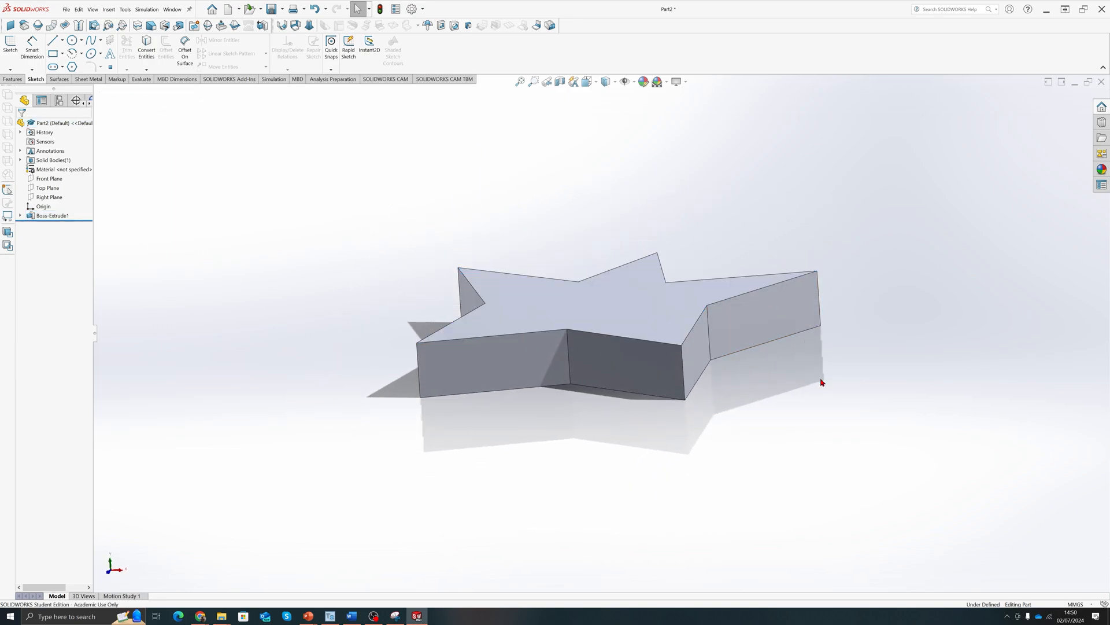
middle_click_drag(715, 274, 713, 345)
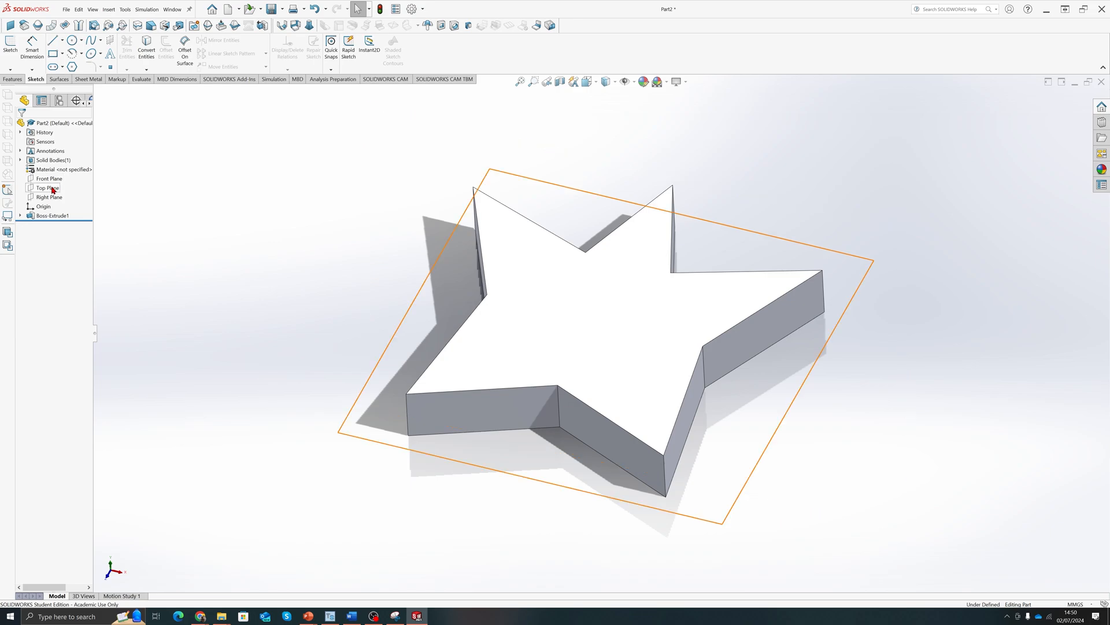
Step: Start a new sketch on the star's upper face and orient the view normal to it
left_click(630, 305)
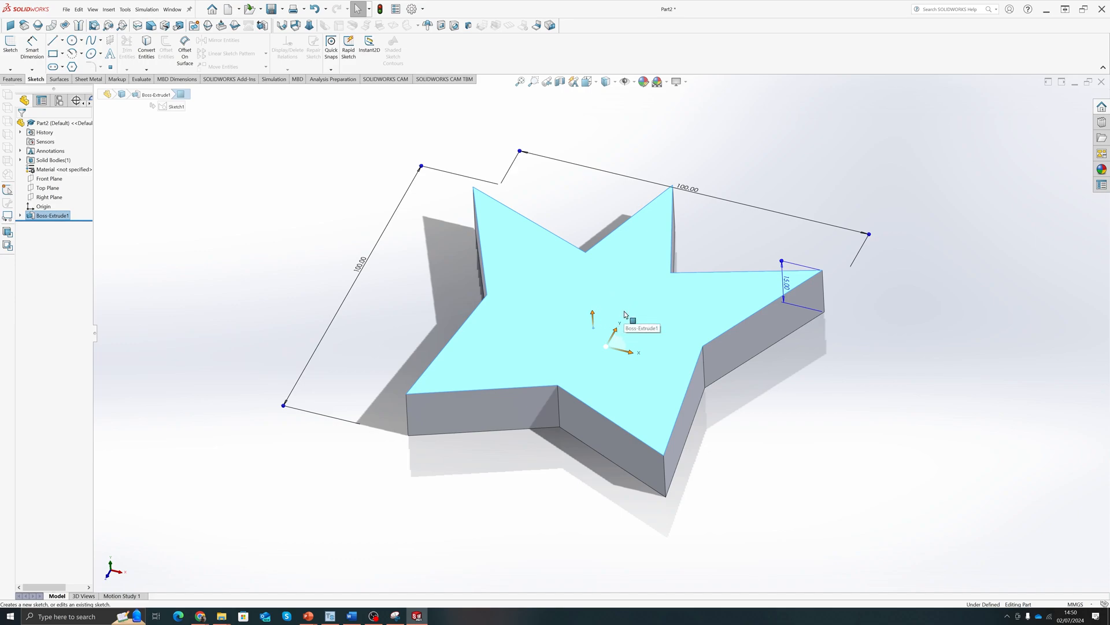
left_click(656, 295)
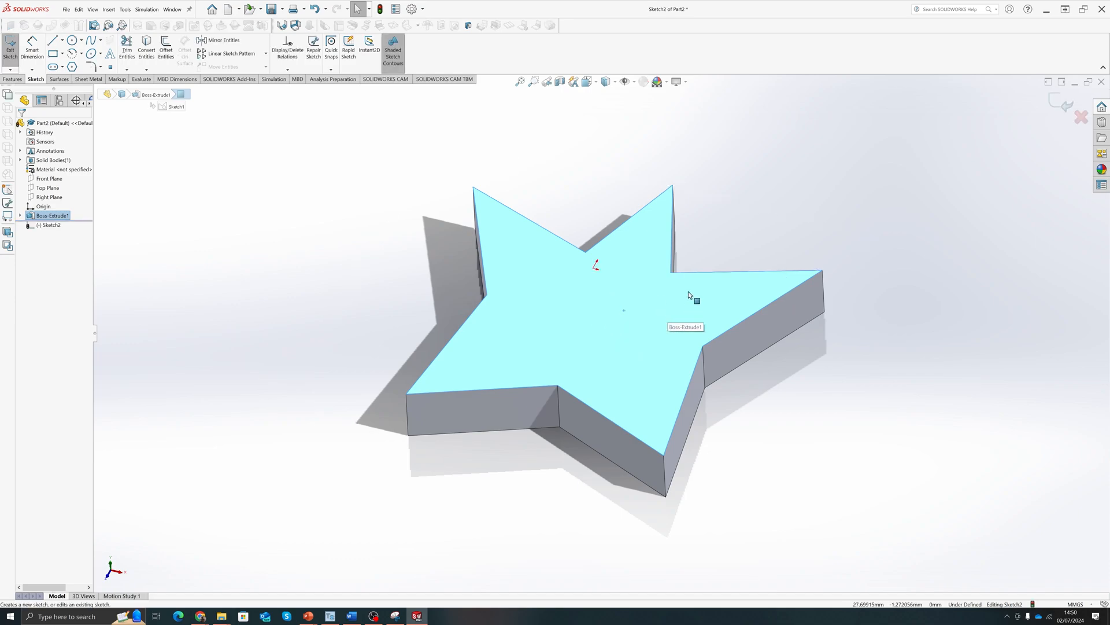
key("space")
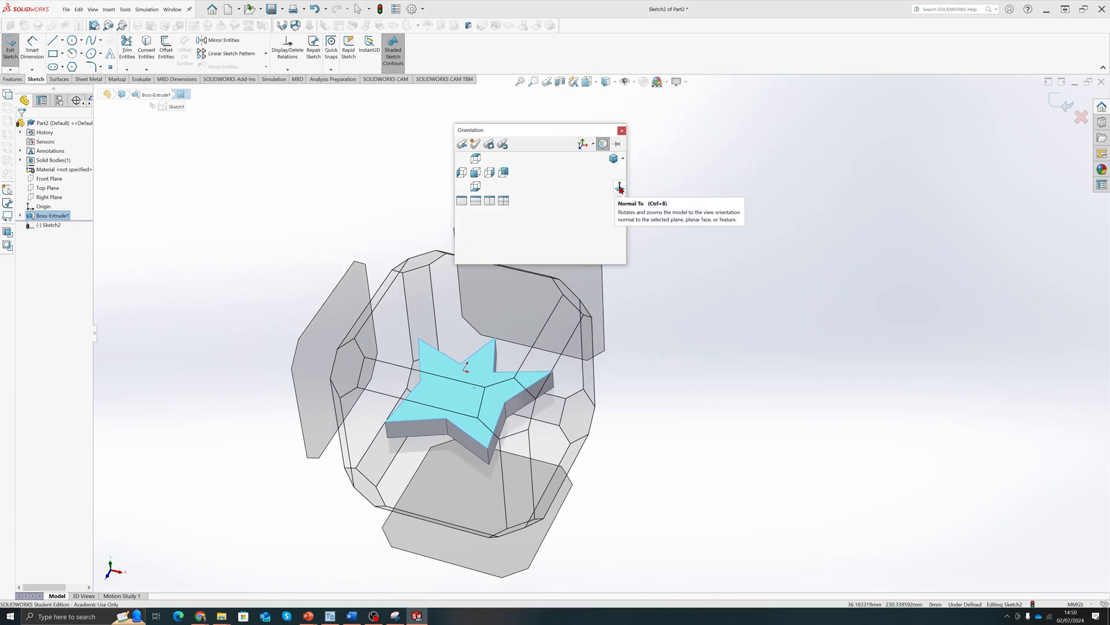
left_click(620, 188)
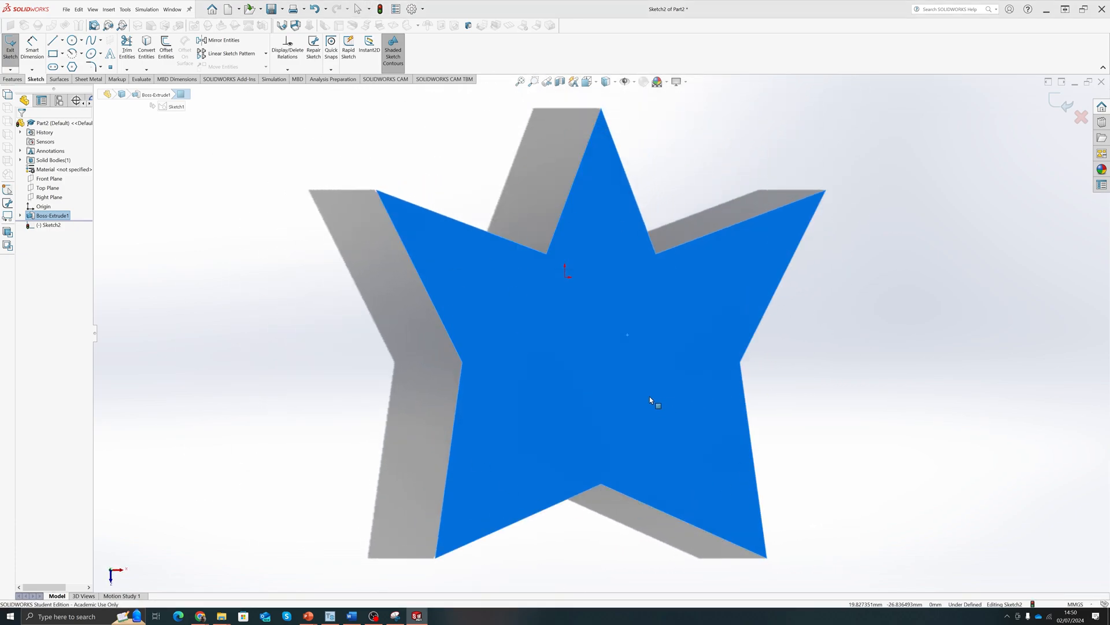
Step: Sketch a circle in the middle of the star, vertically in line with its upper tip, and dimension its diameter to 20 mm
left_click(71, 41)
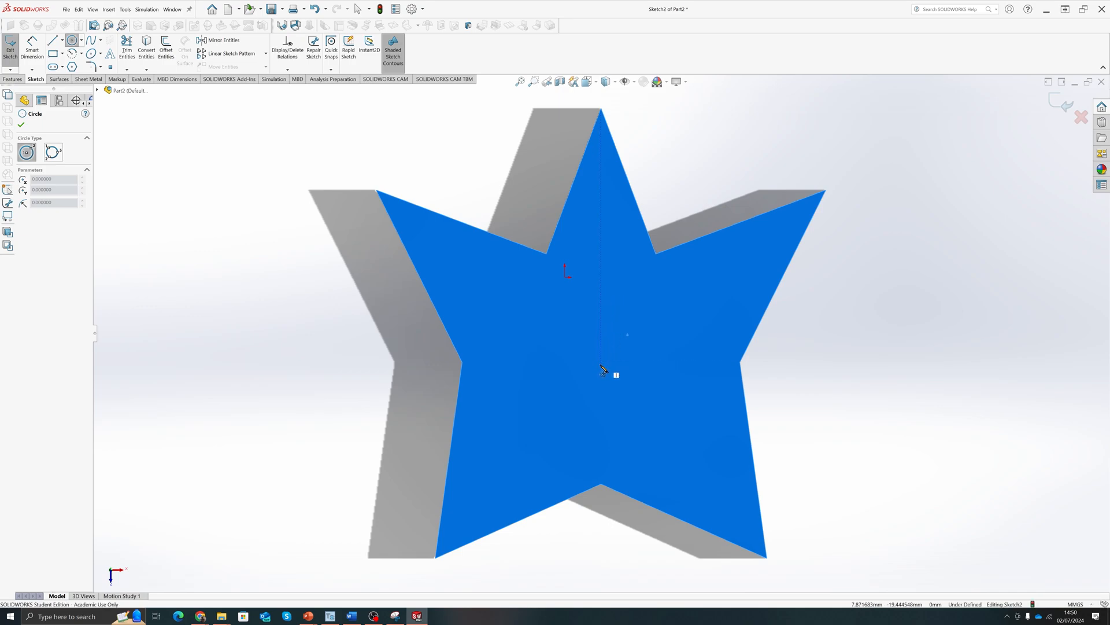
left_click_drag(602, 364, 653, 364)
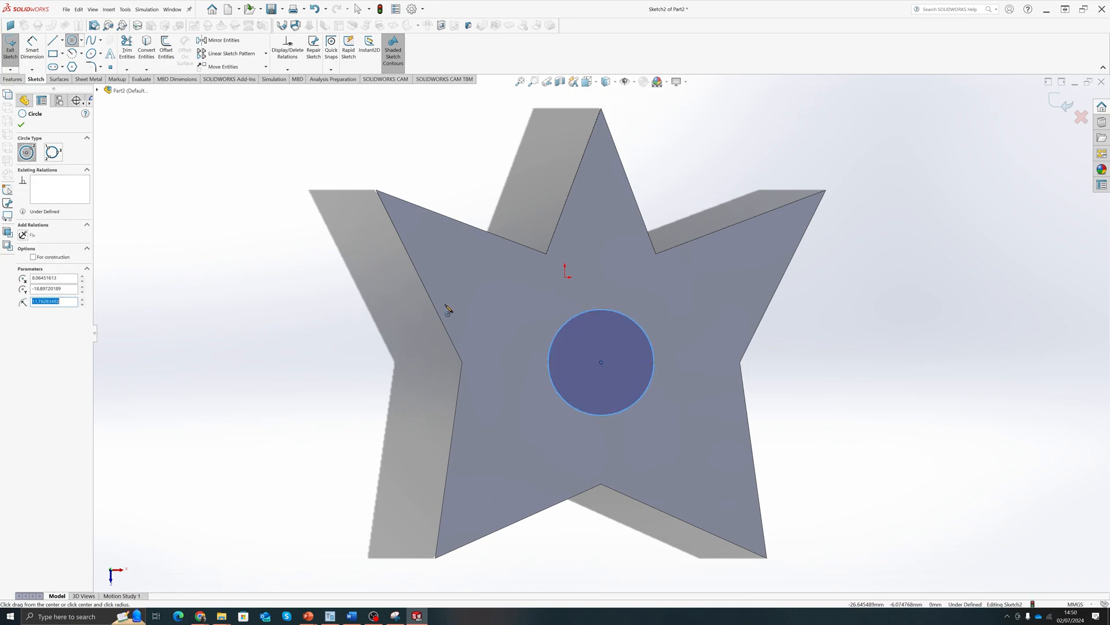
left_click(33, 47)
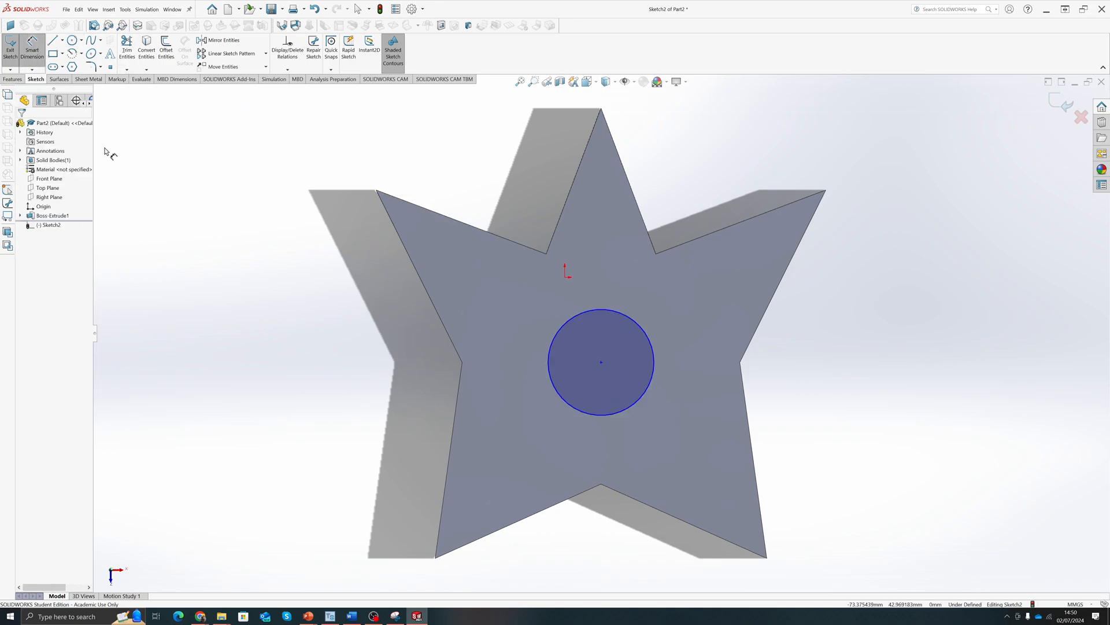
left_click(644, 332)
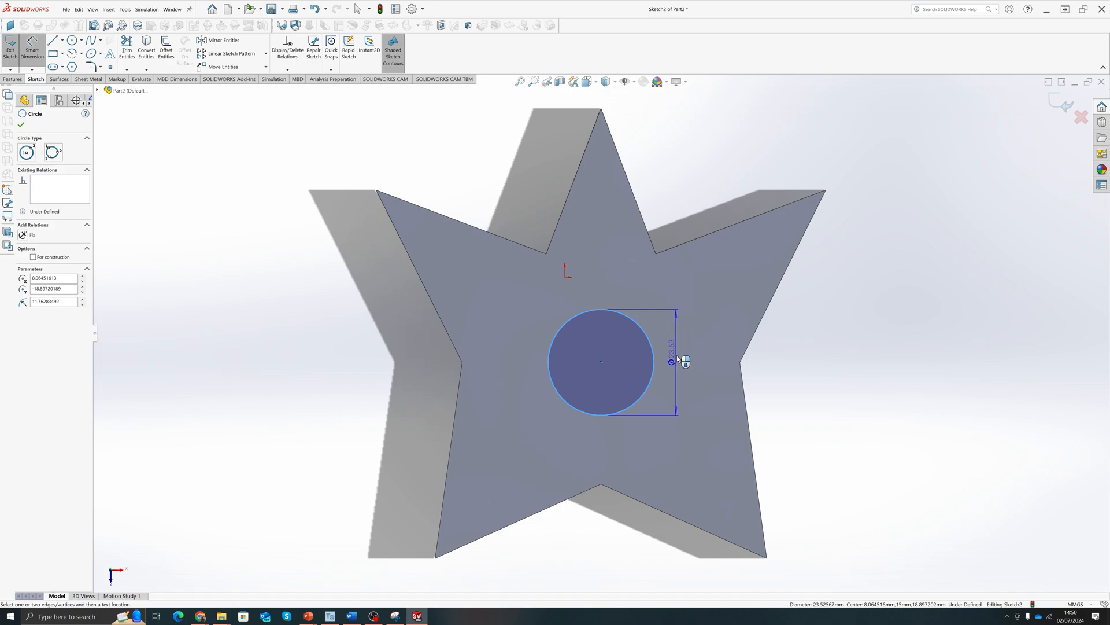
left_click(678, 357)
type("20")
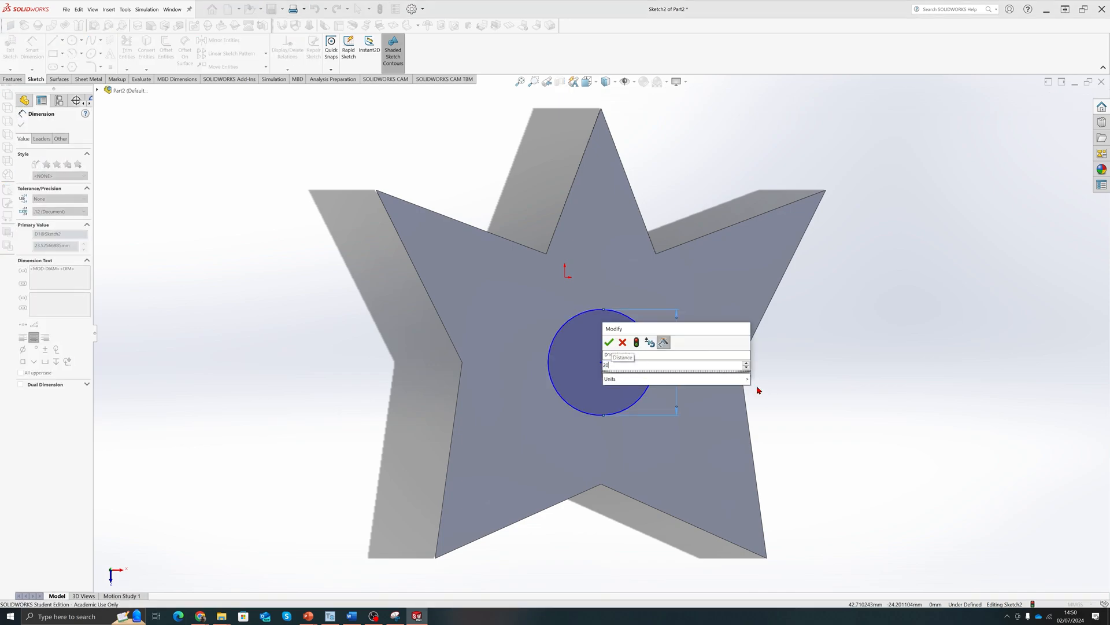
key("Return")
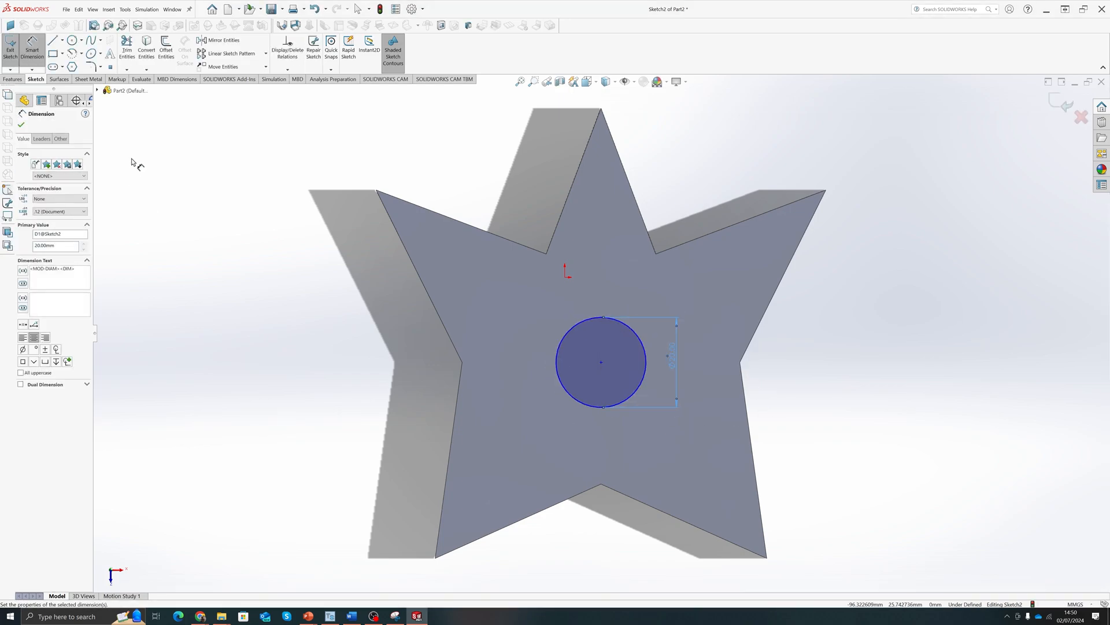
Step: Start a blind extruded cut from the central circle and set its depth to 19 mm, past the star's underside
left_click(16, 79)
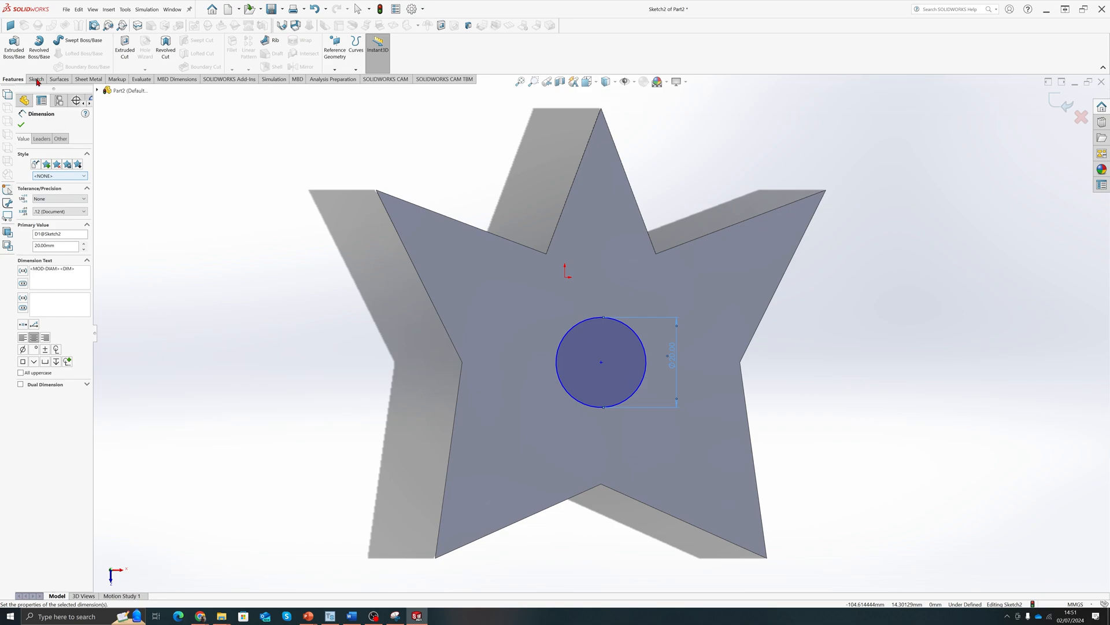
left_click(127, 52)
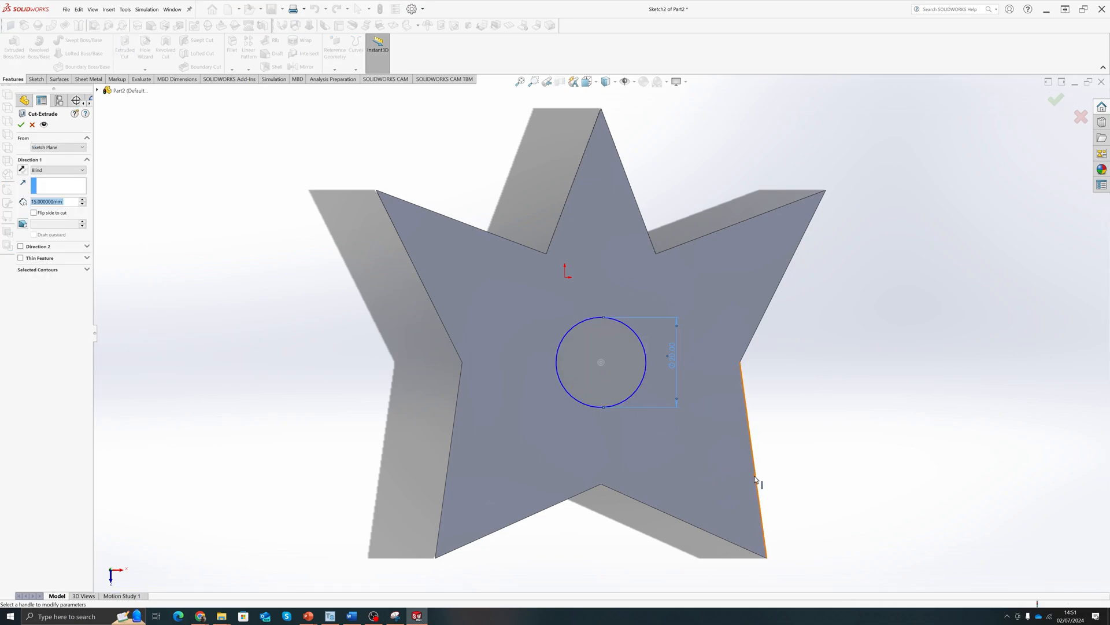
mouse_move(760, 481)
middle_mouse_down()
mouse_move(730, 338)
mouse_move(742, 311)
mouse_move(729, 317)
middle_mouse_up()
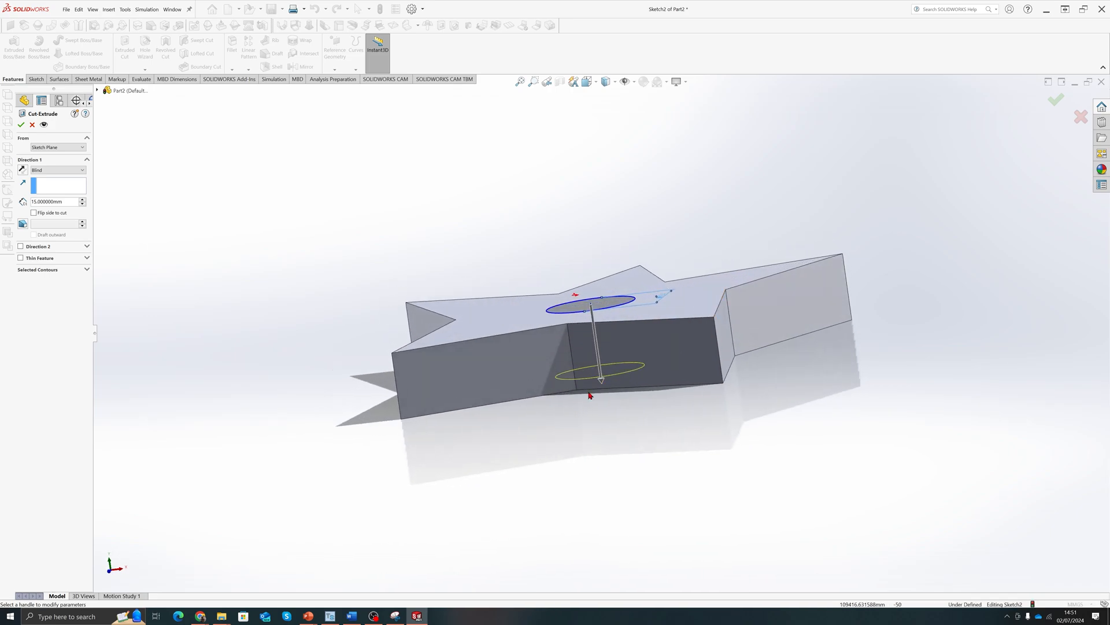
mouse_move(602, 379)
left_mouse_down()
mouse_move(611, 465)
mouse_move(608, 394)
left_mouse_up()
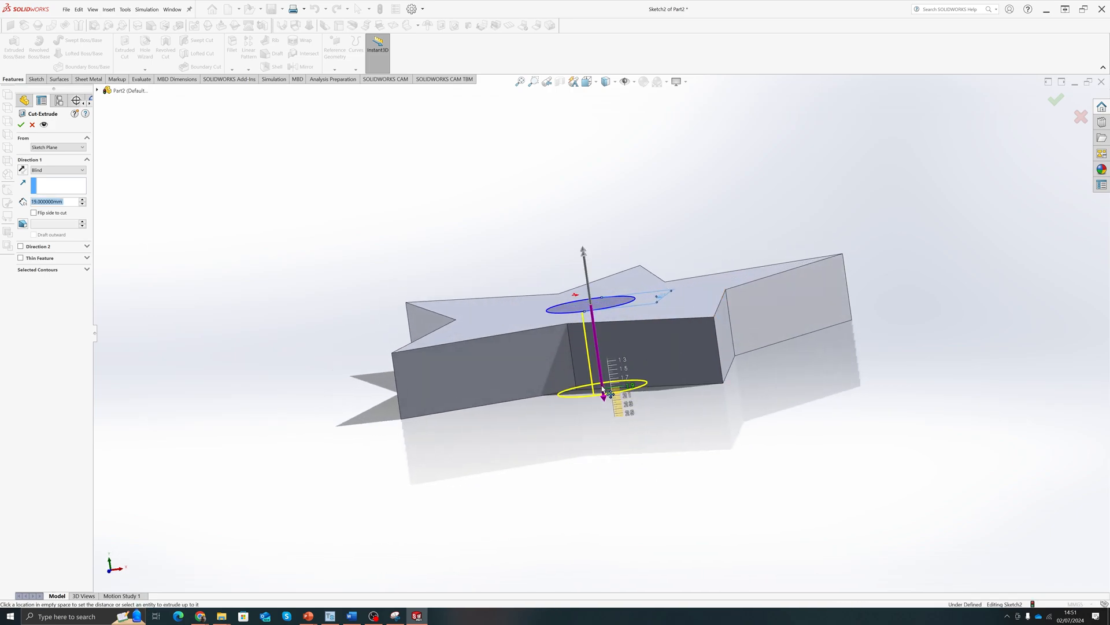
middle_click_drag(608, 394, 623, 388)
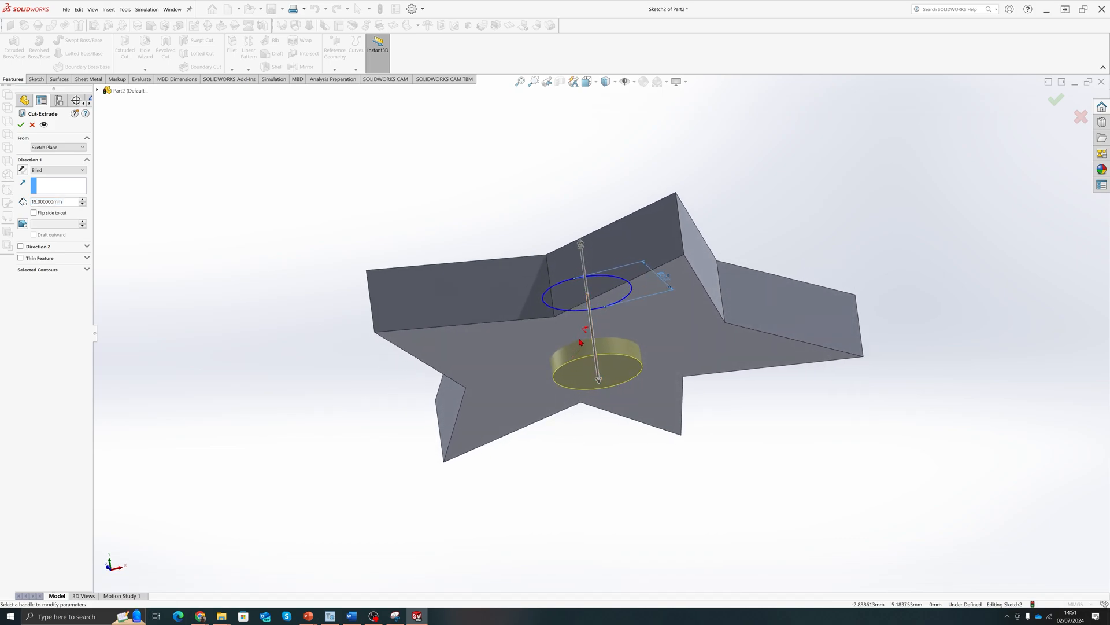
middle_click_drag(652, 549, 710, 510)
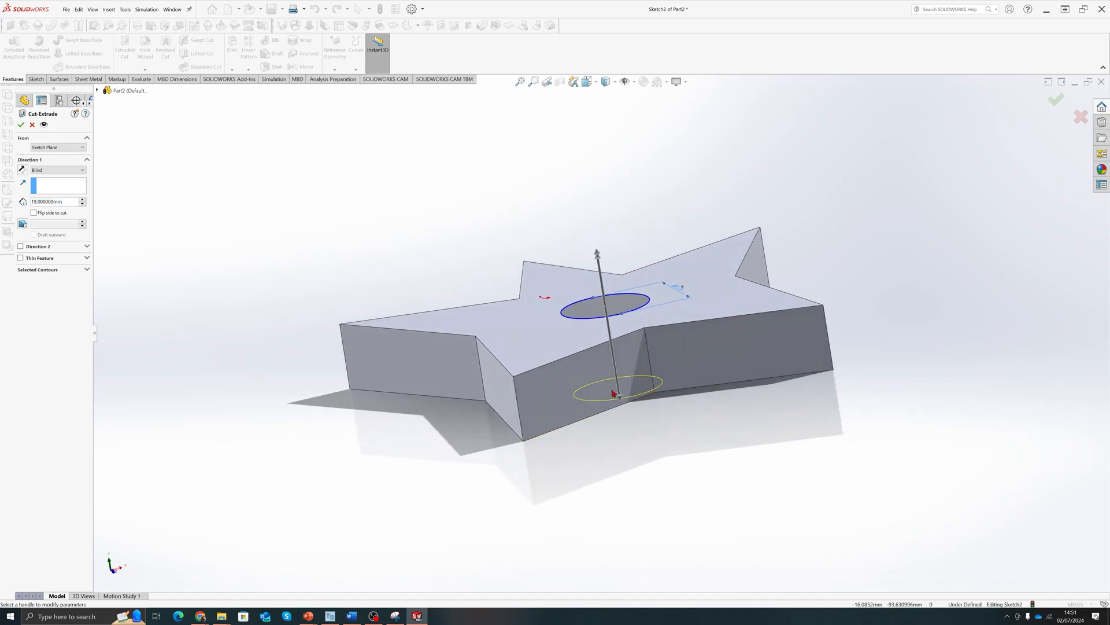
Step: Set the depth of the central cut to 10 mm and create it as a blind hole in the star
left_click_drag(617, 397, 611, 352)
middle_click_drag(843, 454, 735, 412)
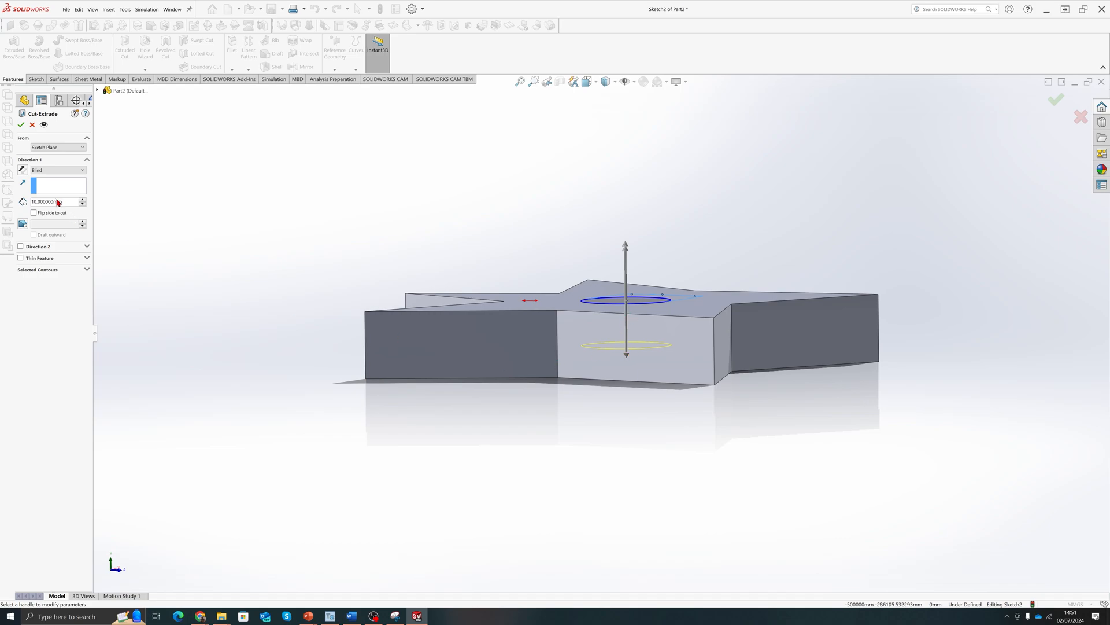
left_click(21, 125)
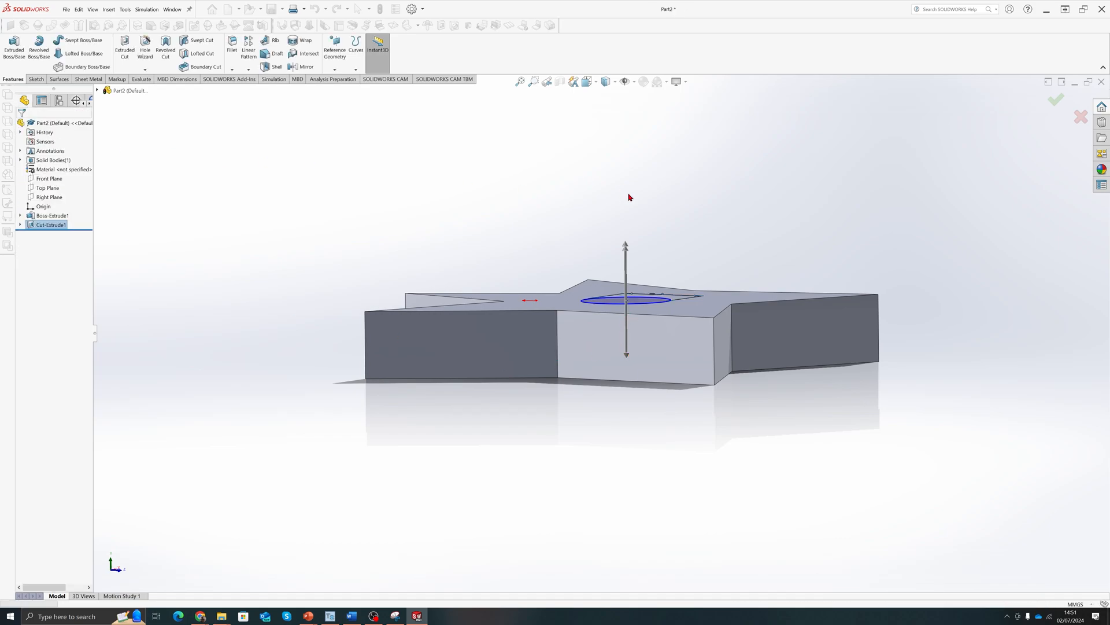
middle_click_drag(682, 231, 701, 383)
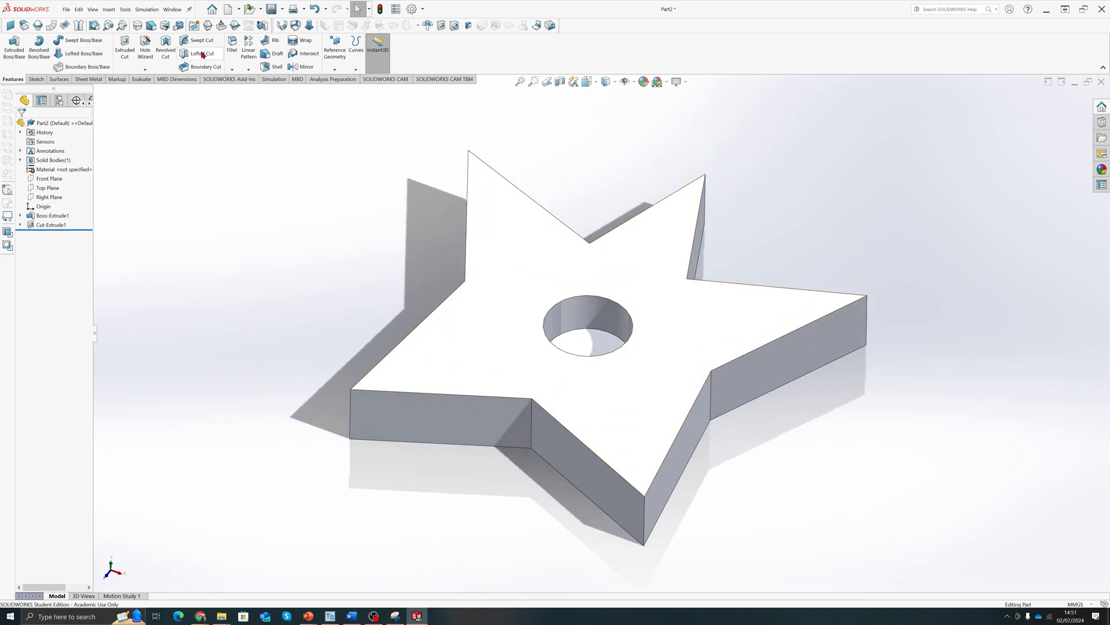
Step: Save the star part in the Documents folder under the file name Base
left_click(66, 9)
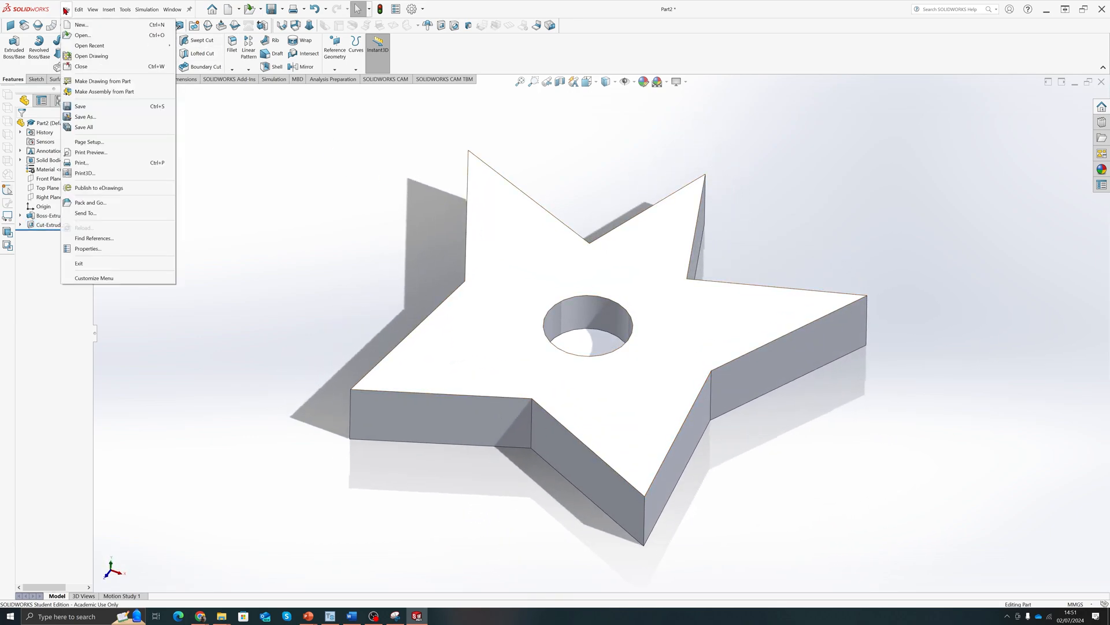
left_click(85, 116)
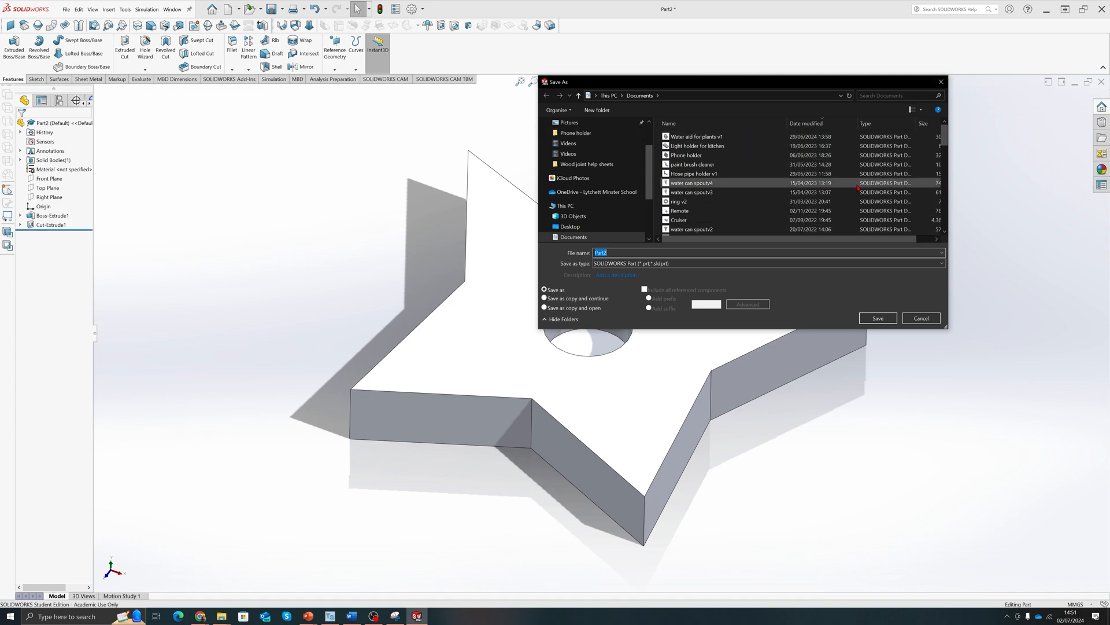
type("Star")
key("Return")
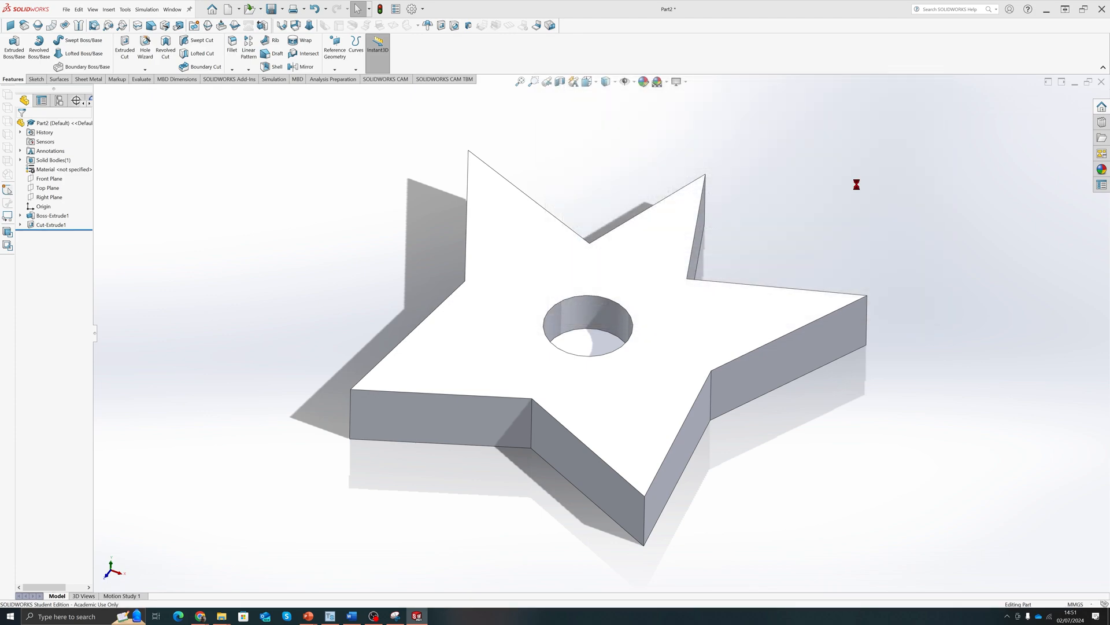
middle_click_drag(803, 370, 831, 337)
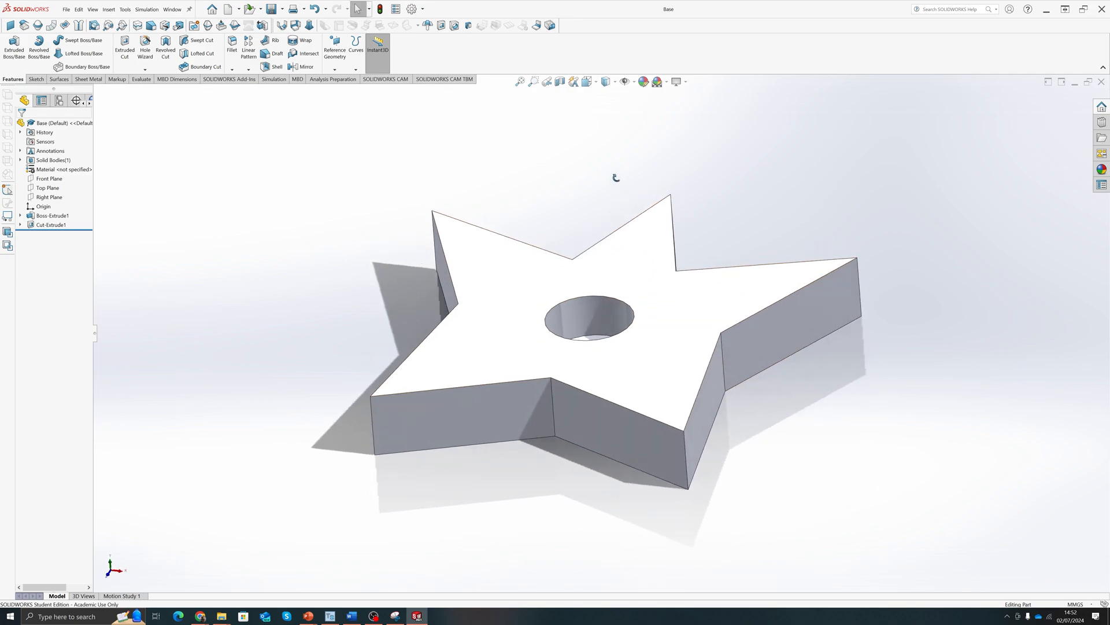